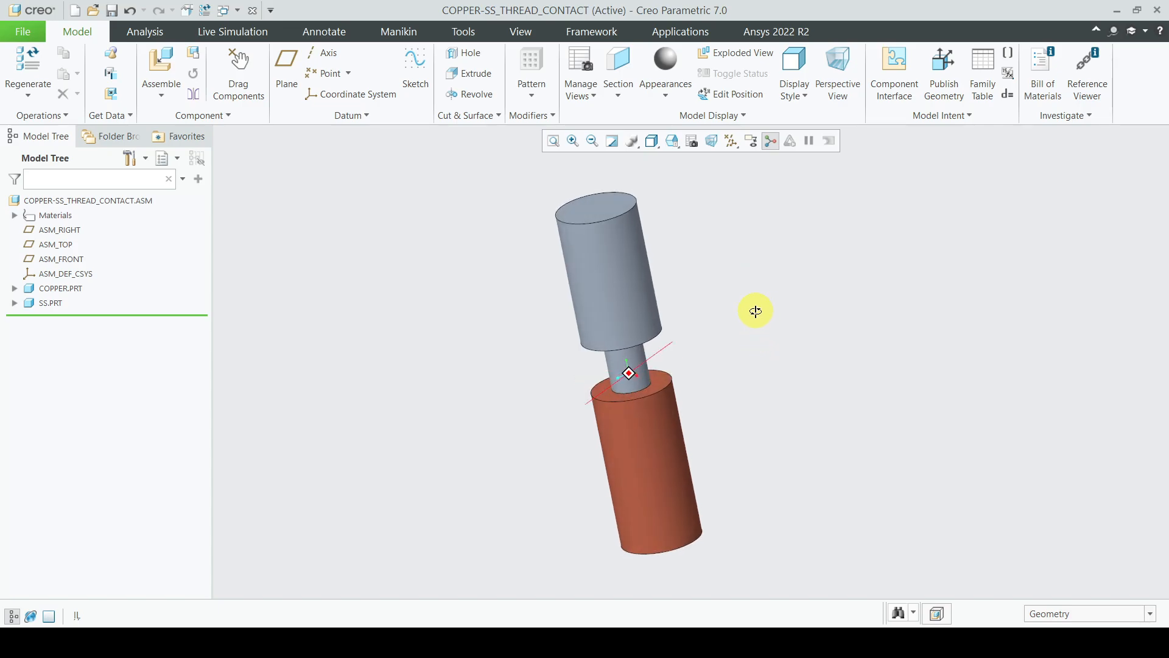
Step: Select the stainless steel part, then the copper part, then clear the selection
left_click(623, 273)
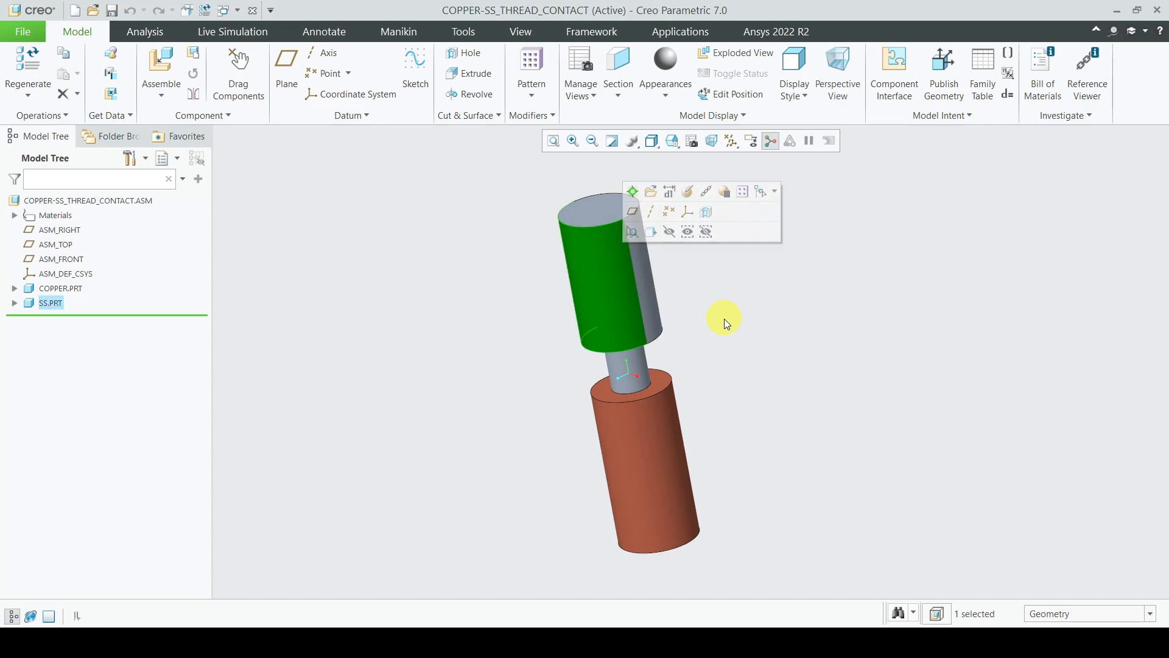
left_click(660, 459)
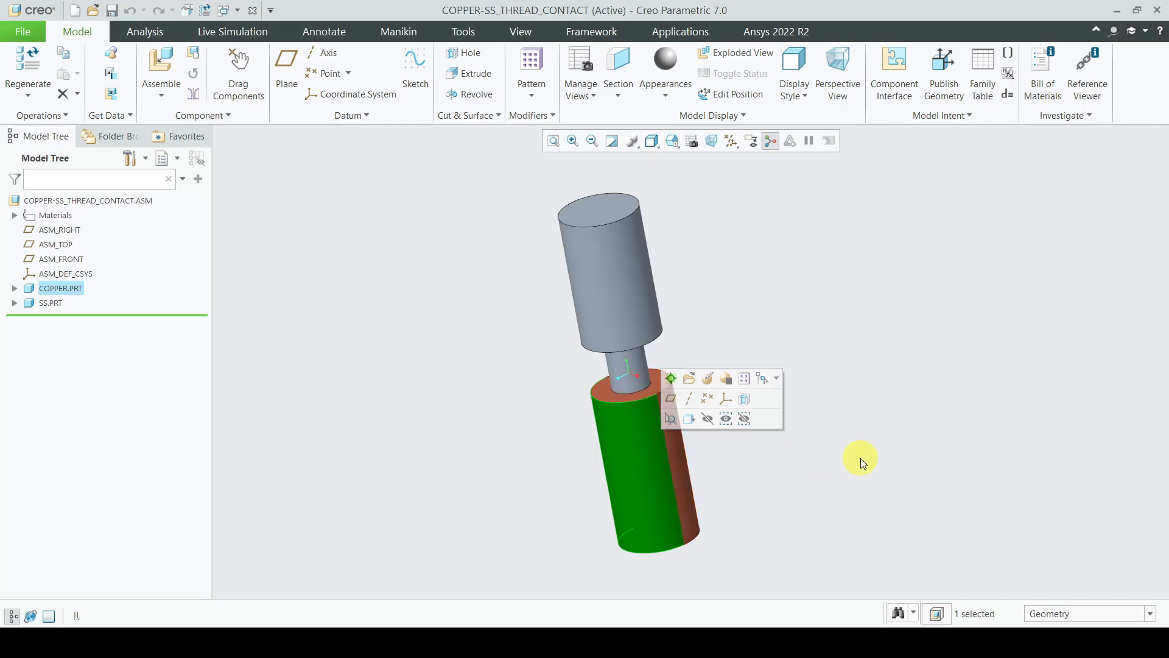
left_click(899, 458)
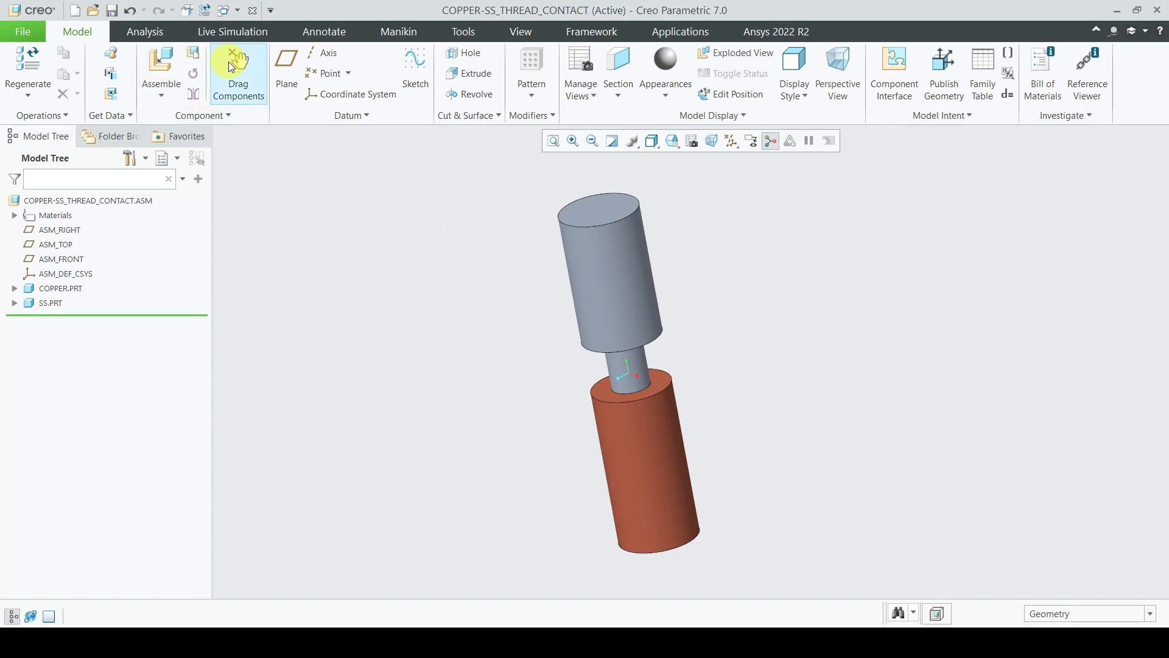
Step: Measure the upper stainless cylinder diameter (15 mm) and threaded shaft diameter (7.2 mm)
left_click(162, 38)
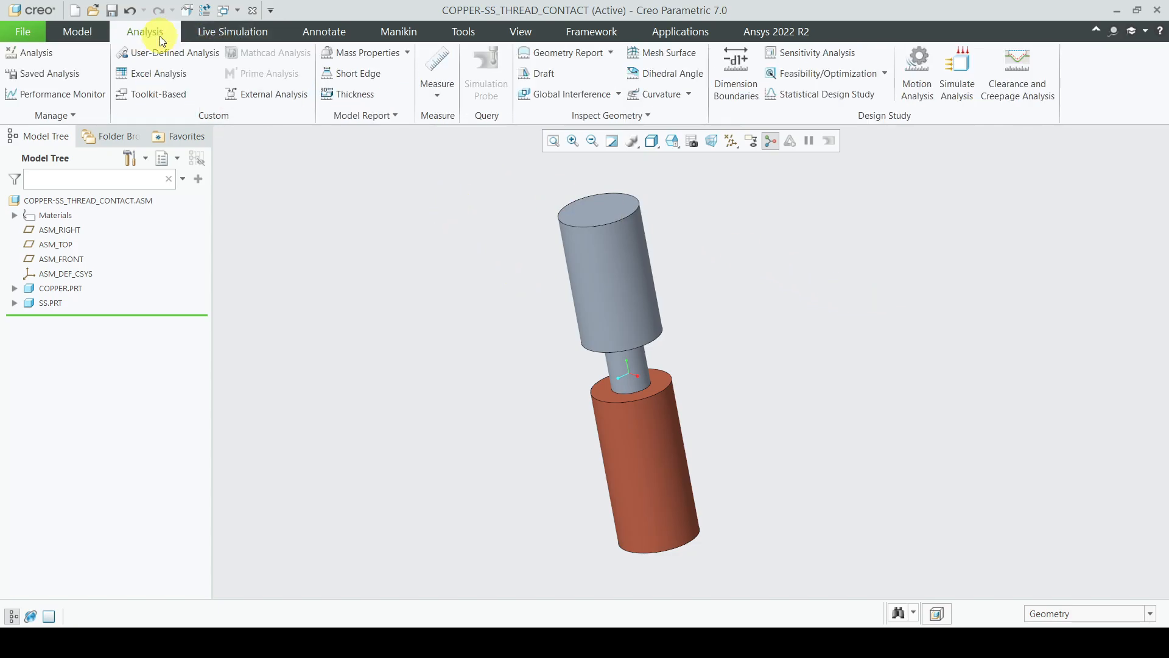
left_click(441, 97)
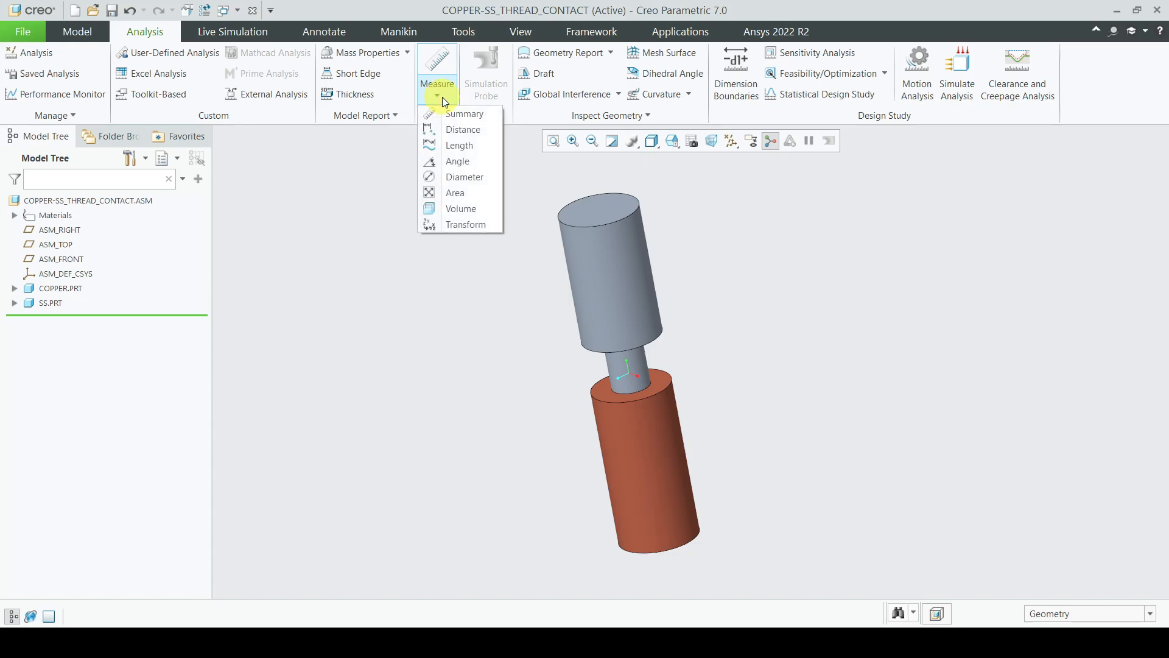
left_click(470, 181)
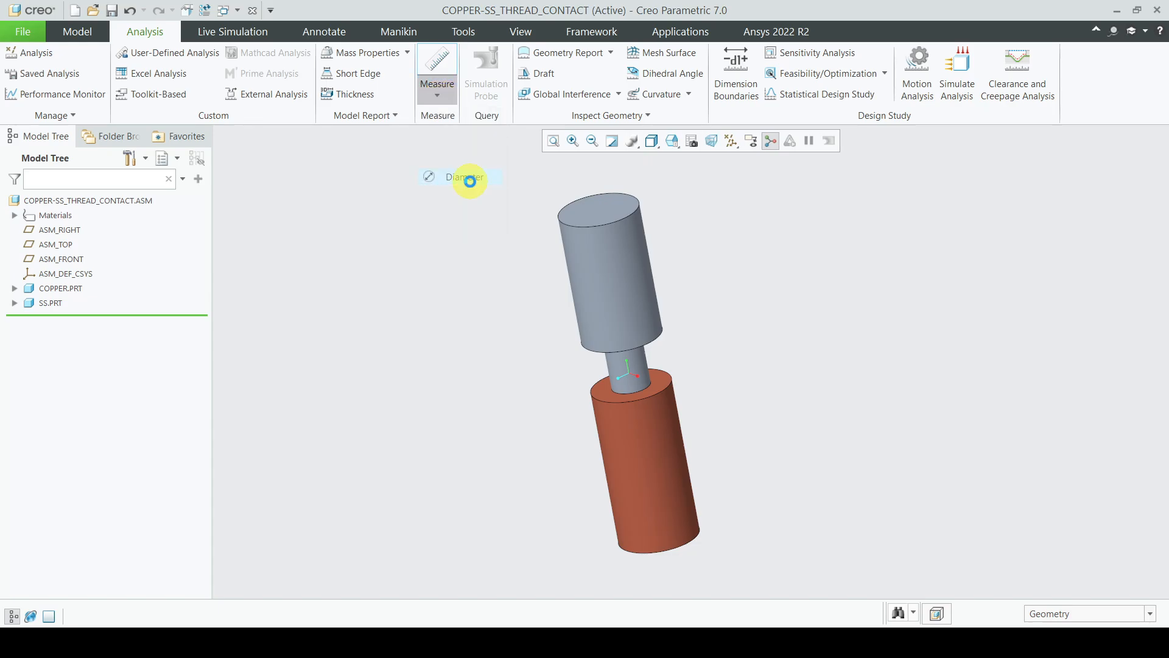
left_click(609, 273)
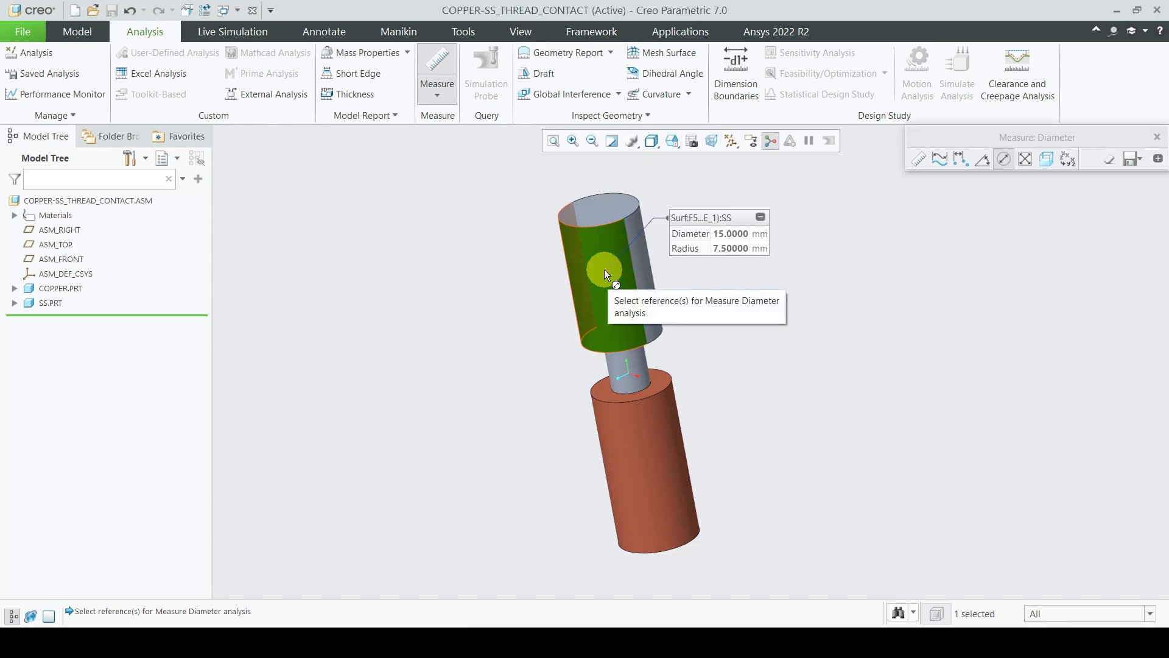
left_click(636, 360)
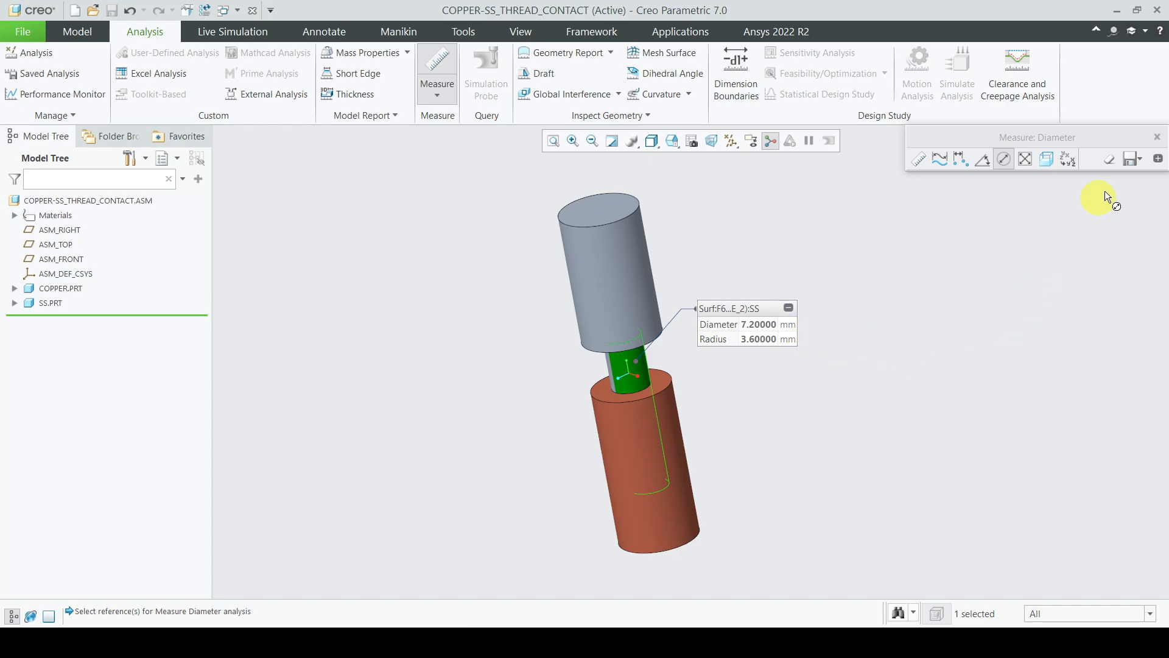
left_click(1156, 137)
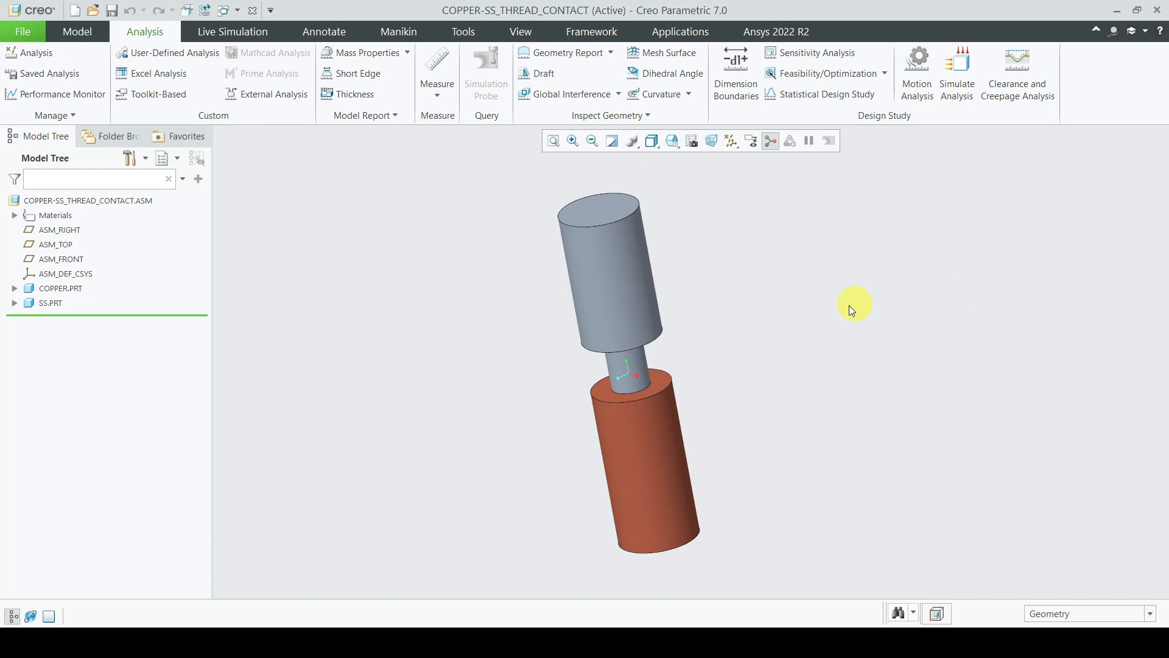
left_click(650, 467)
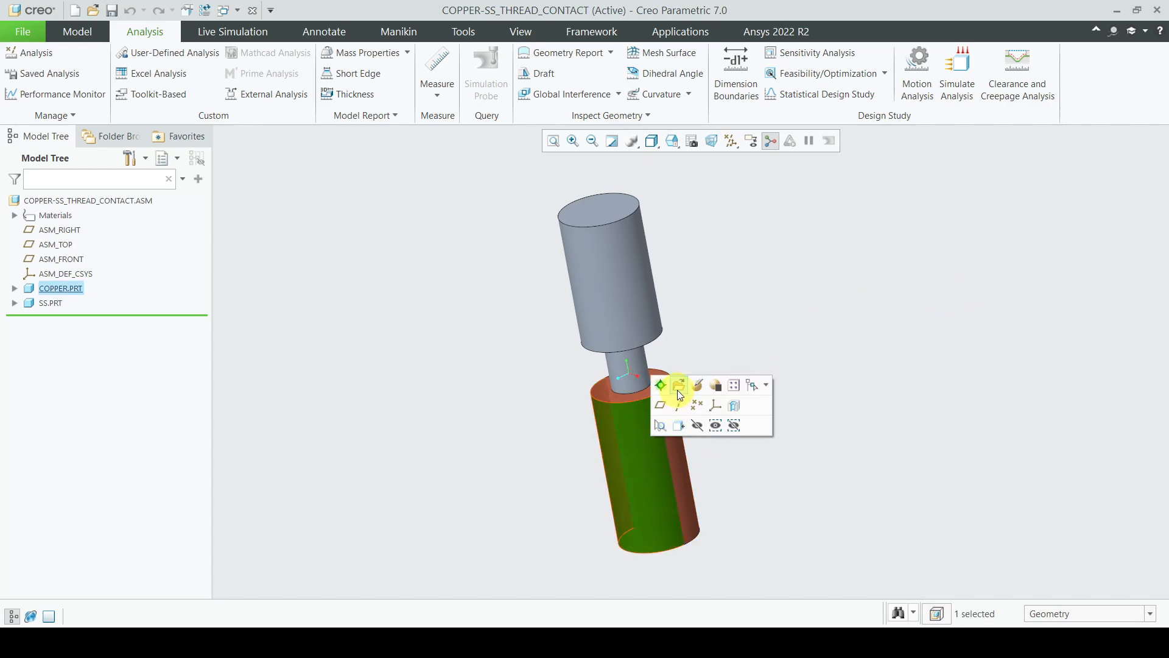
left_click(679, 386)
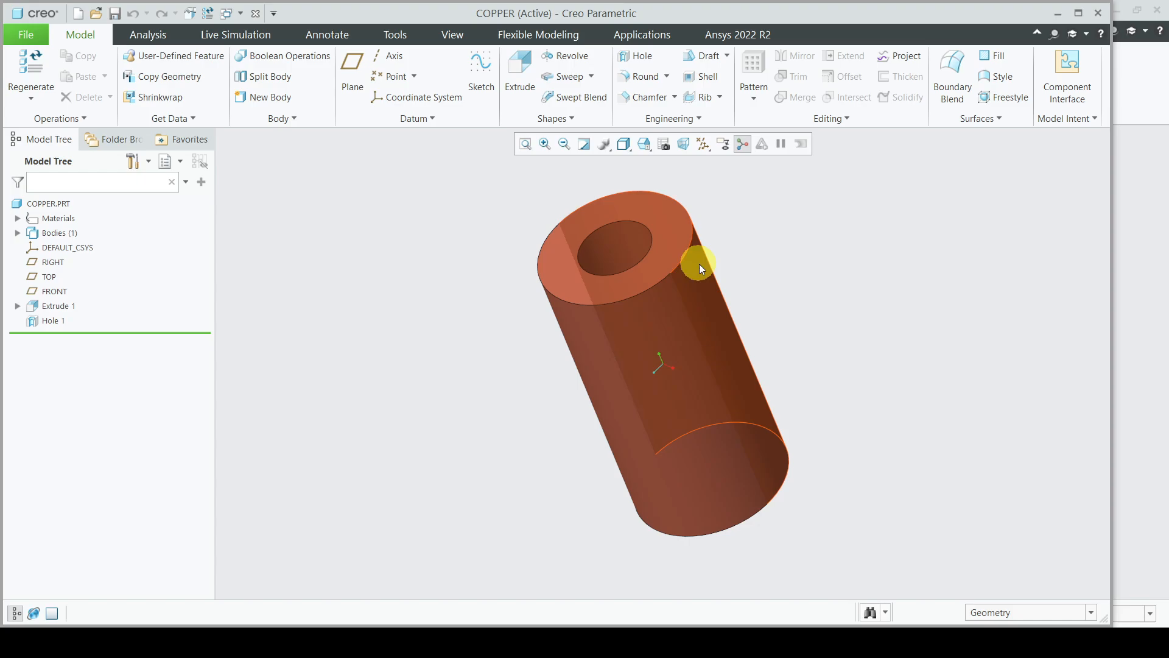
mouse_move(699, 264)
middle_mouse_down()
mouse_move(710, 295)
mouse_move(738, 290)
mouse_move(694, 295)
mouse_move(724, 308)
mouse_move(701, 298)
middle_mouse_up()
left_click(147, 34)
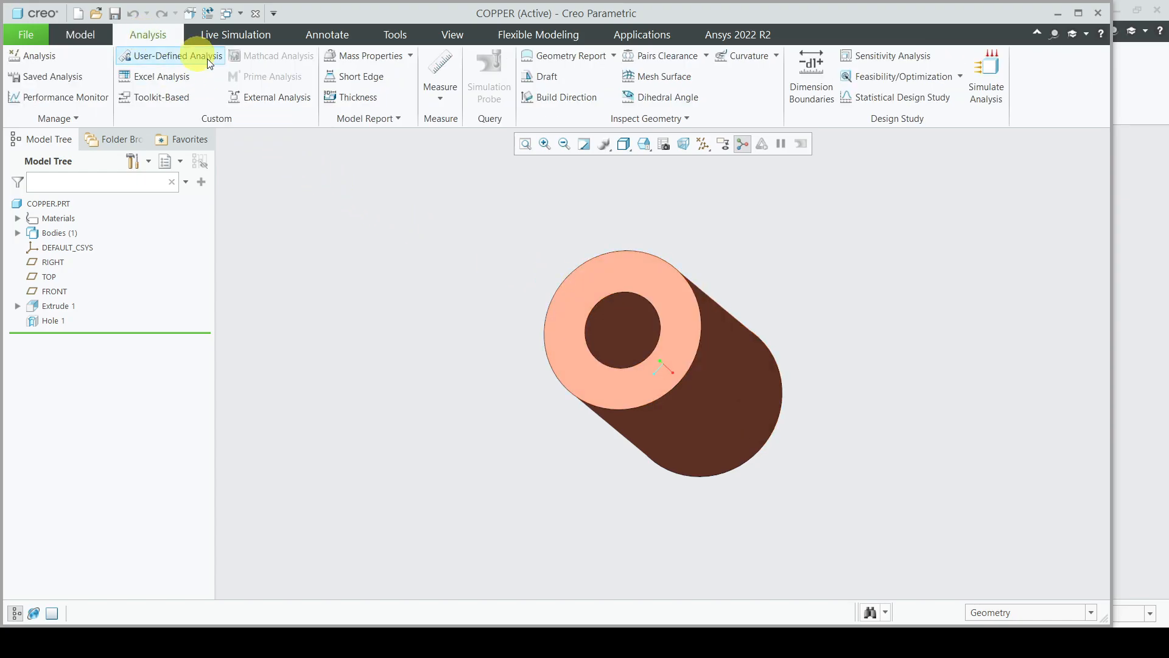
left_click(440, 102)
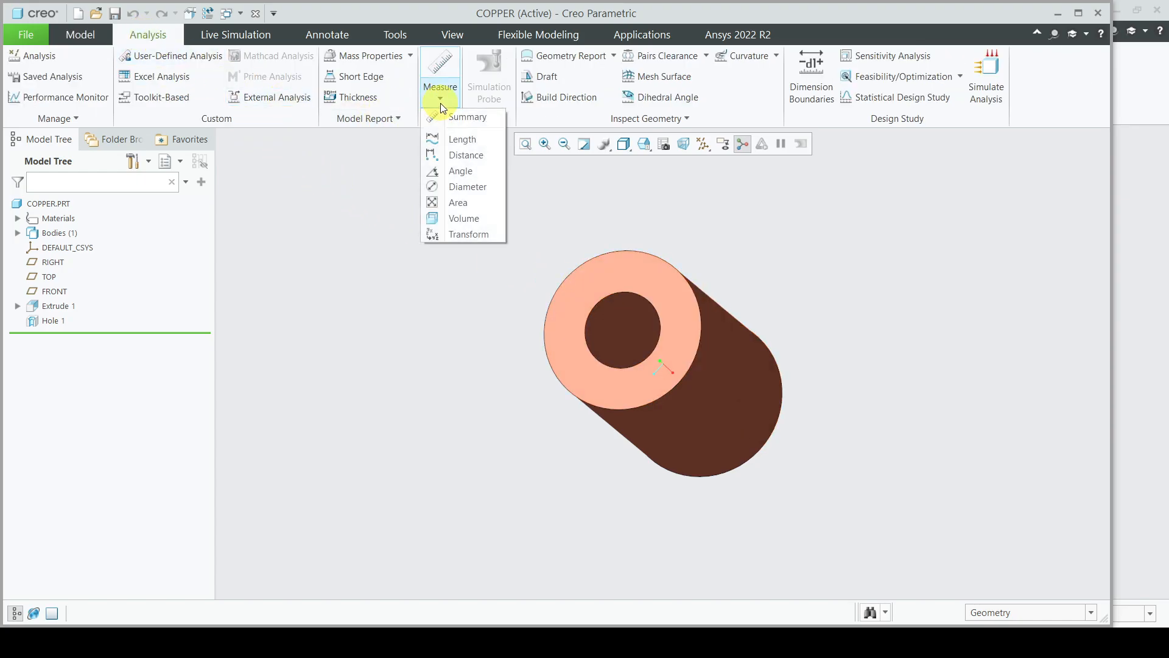
left_click(466, 189)
left_click(619, 314)
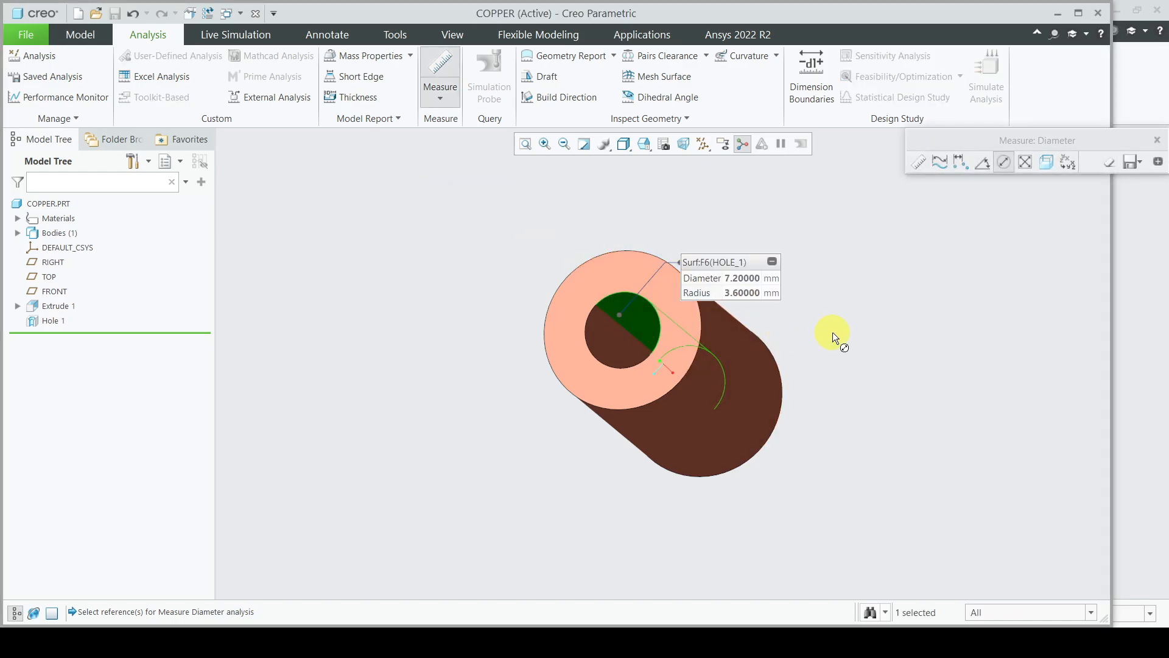
left_click(1158, 140)
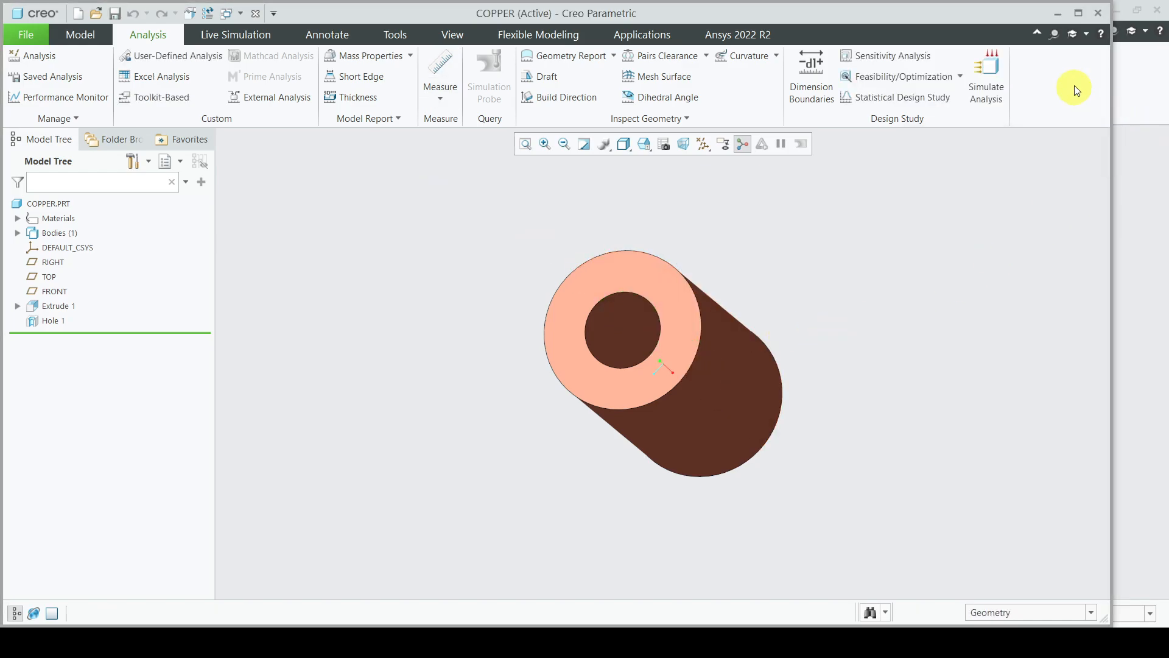
left_click(1091, 16)
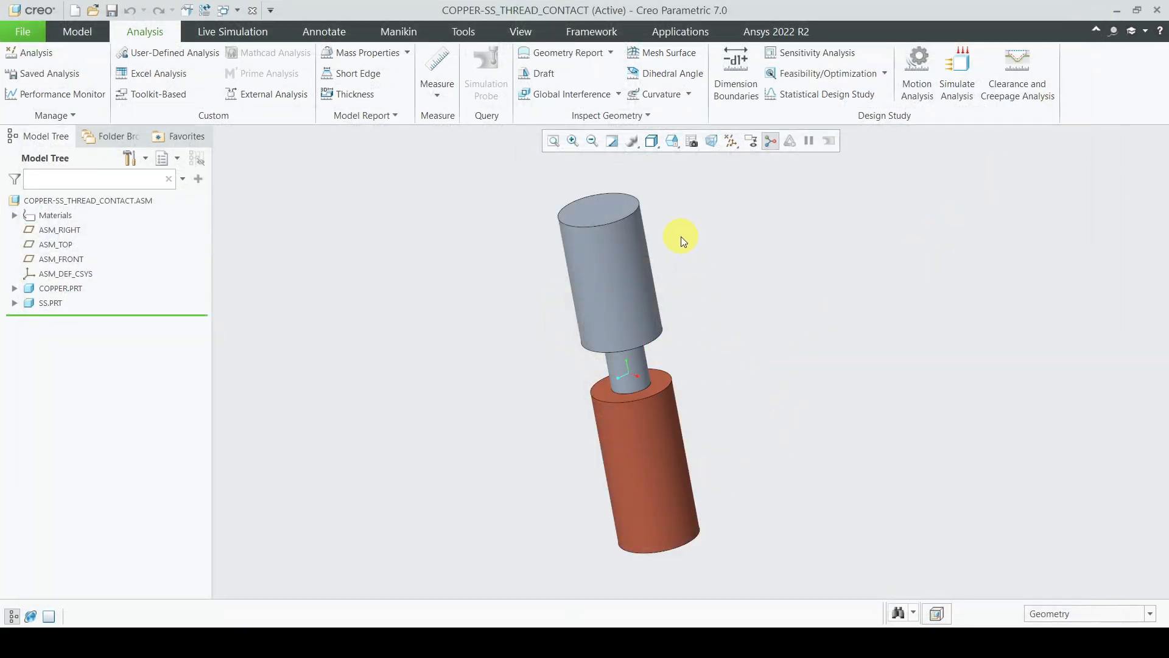
Step: Select the stainless cylinder's top face and the copper cylinder's bottom face
left_click(613, 211)
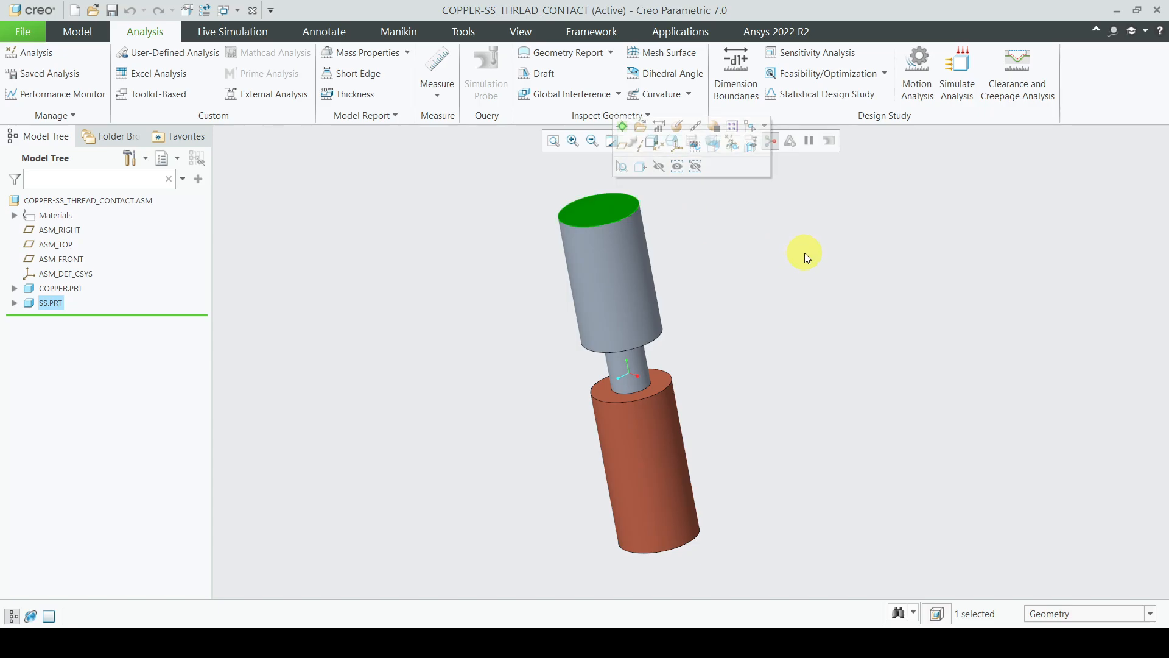
mouse_move(788, 324)
middle_mouse_down()
mouse_move(776, 290)
mouse_move(783, 266)
mouse_move(773, 316)
middle_mouse_up()
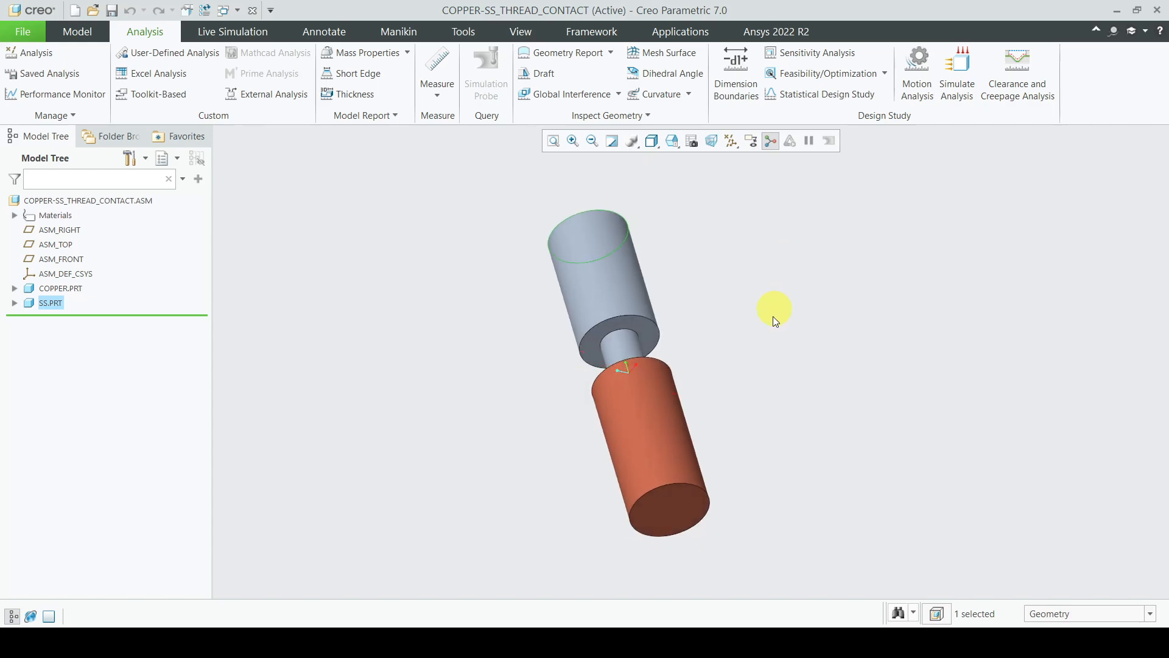
left_click(683, 517)
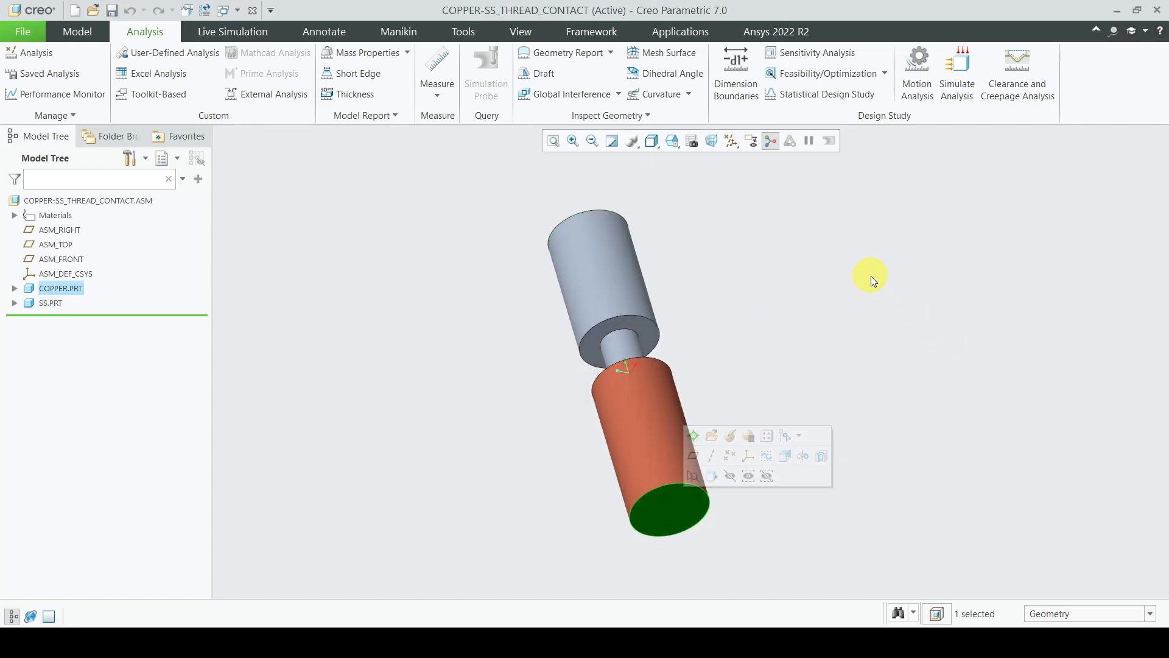
Step: Restore the default view orientation, clear the selection, and show the Ansys 2022 R2 tools
middle_click_drag(871, 276, 868, 303)
key("ctrl+d")
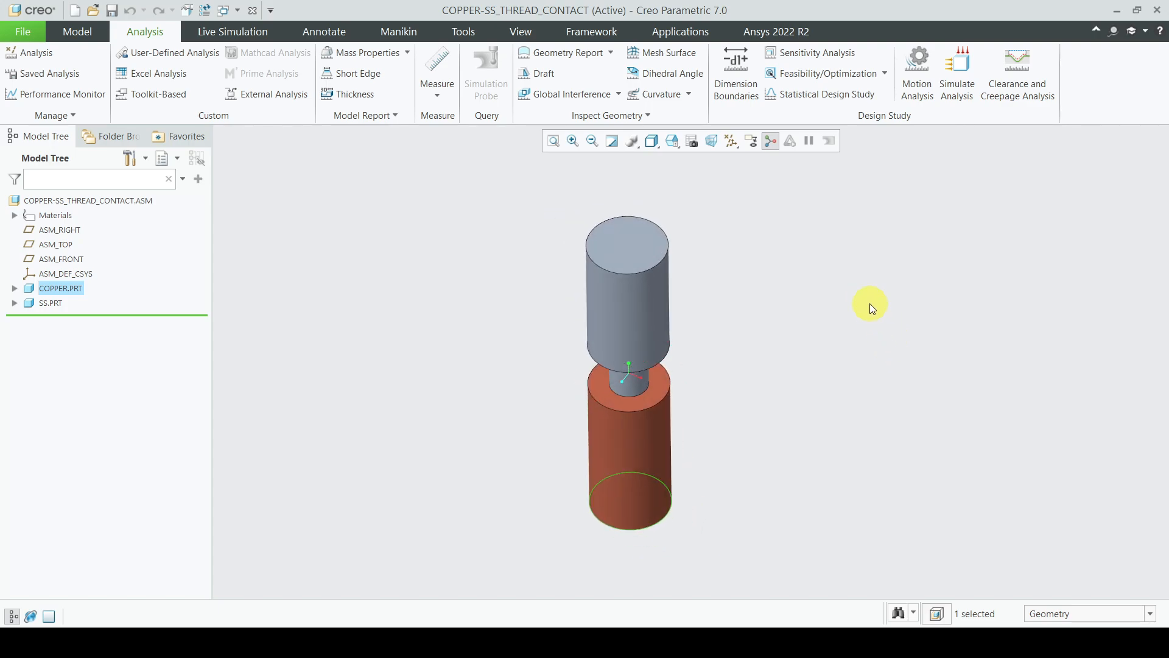
left_click(870, 305)
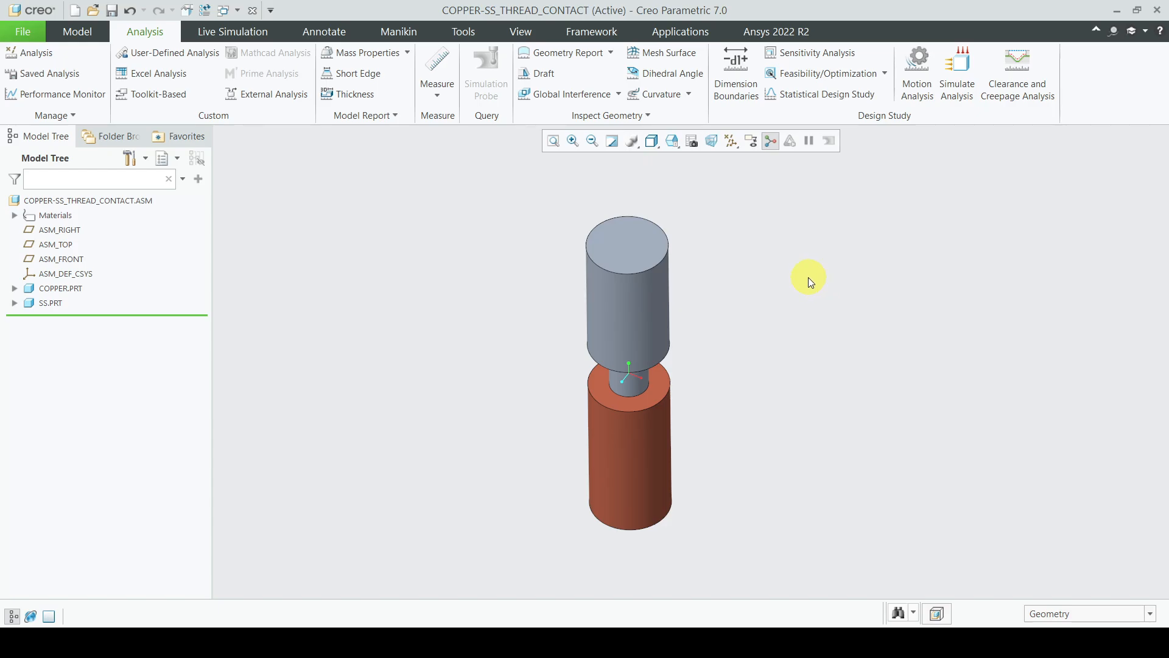
left_click(805, 32)
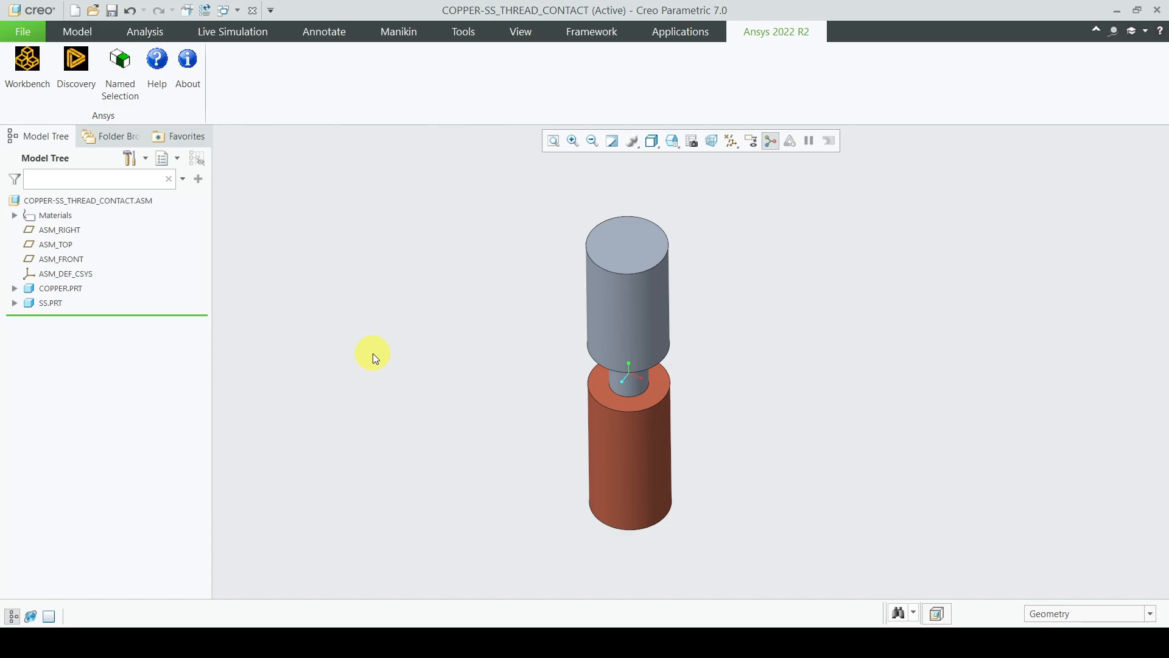
Step: Launch Ansys Workbench from the Ansys 2022 R2 tab with the assembly as a Geometry system
left_click(26, 67)
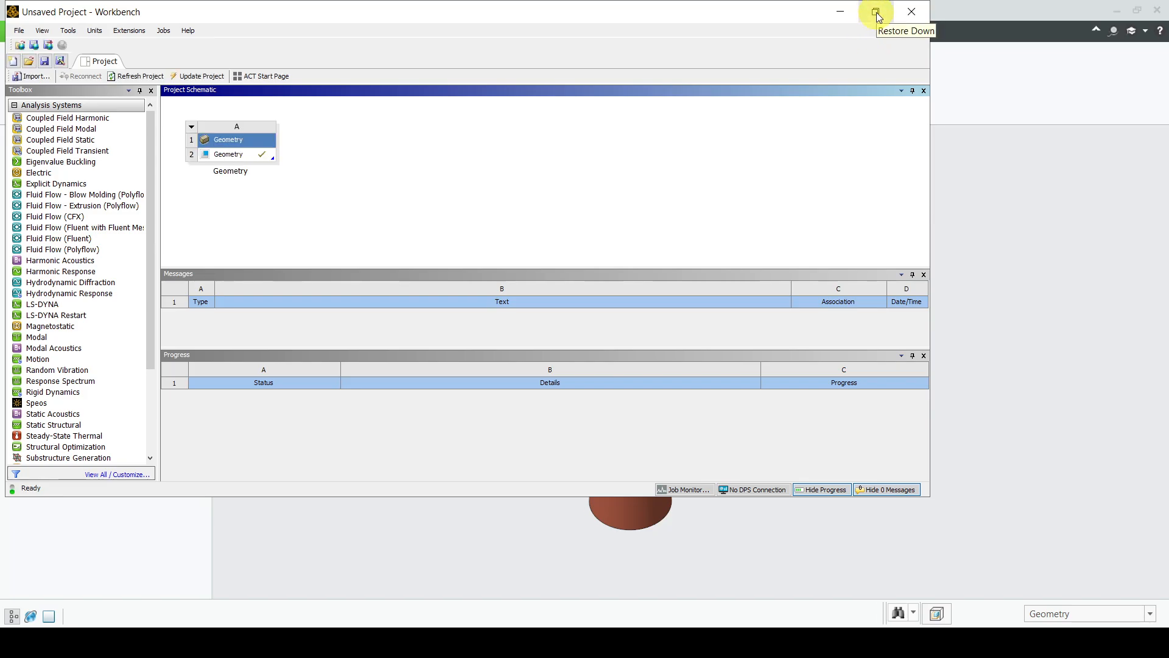
Step: Maximize Workbench and add a Static Structural system sharing system A's geometry
left_click(876, 12)
left_click(711, 29)
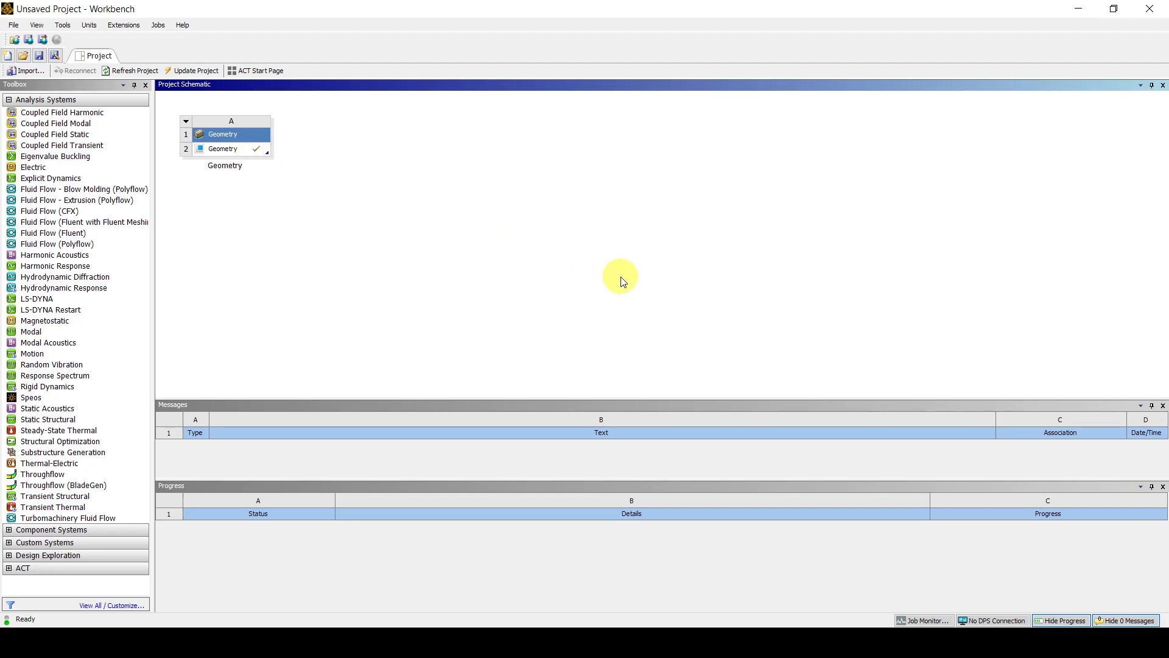
left_click(41, 421)
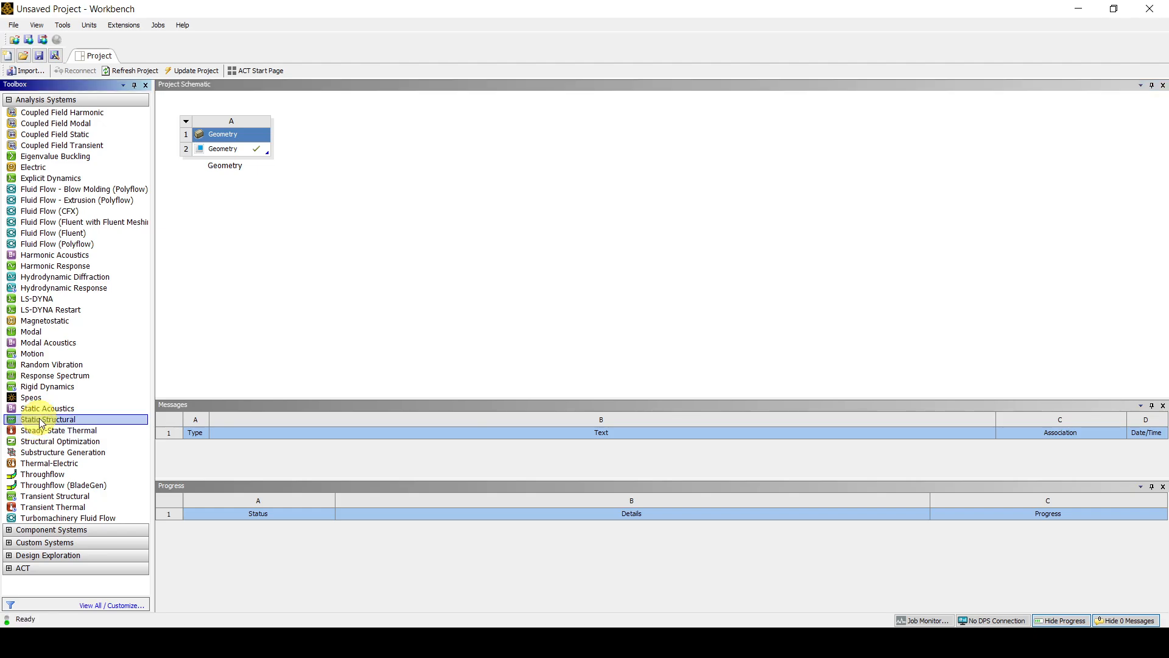
left_click_drag(41, 422, 261, 149)
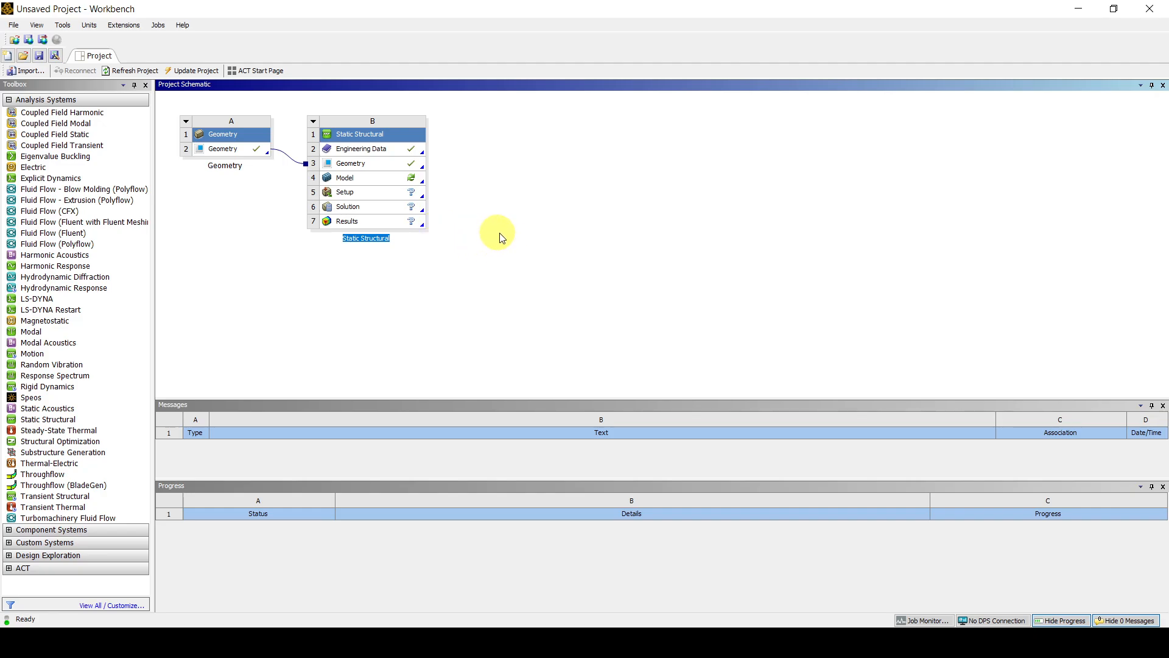
Step: Open the Static Structural system's Model cell in Ansys Mechanical
double_click(409, 183)
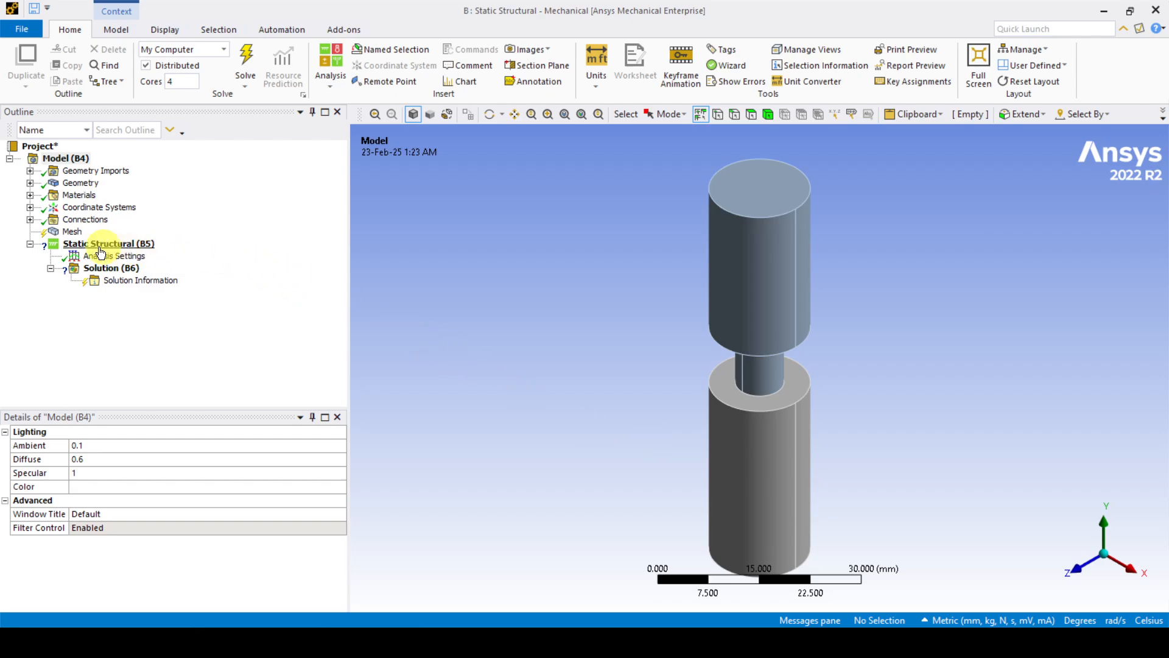
Step: Assign the material Copper, C10200, hard to the COPPER body
left_click(28, 183)
left_click(101, 196)
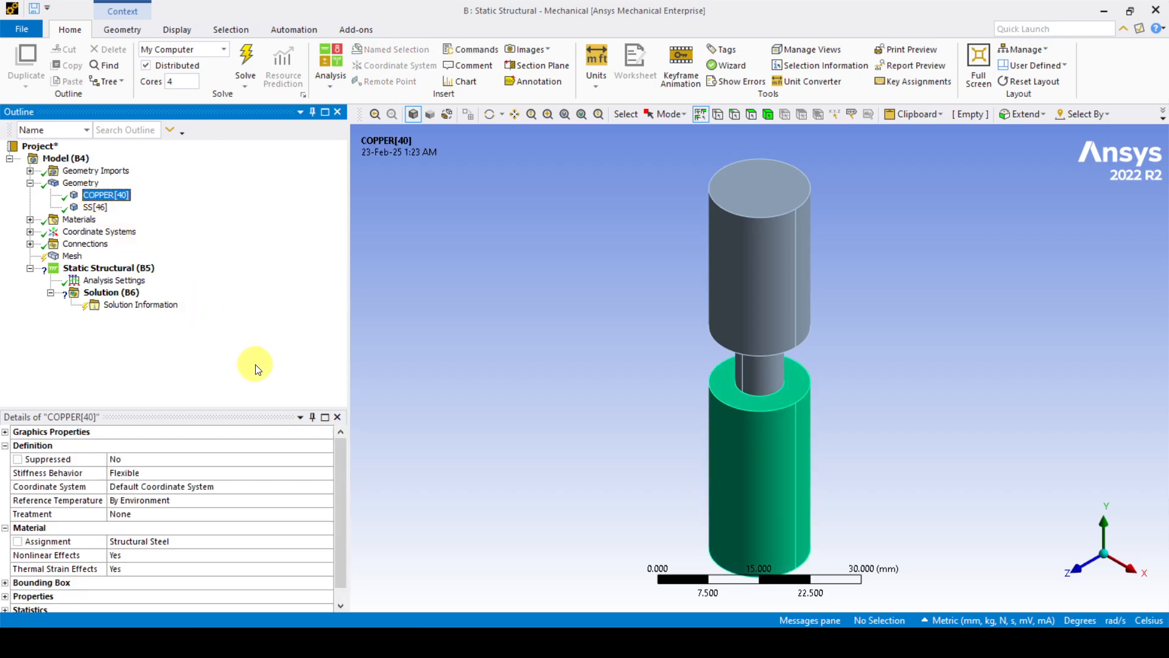
left_click(325, 544)
left_click(327, 544)
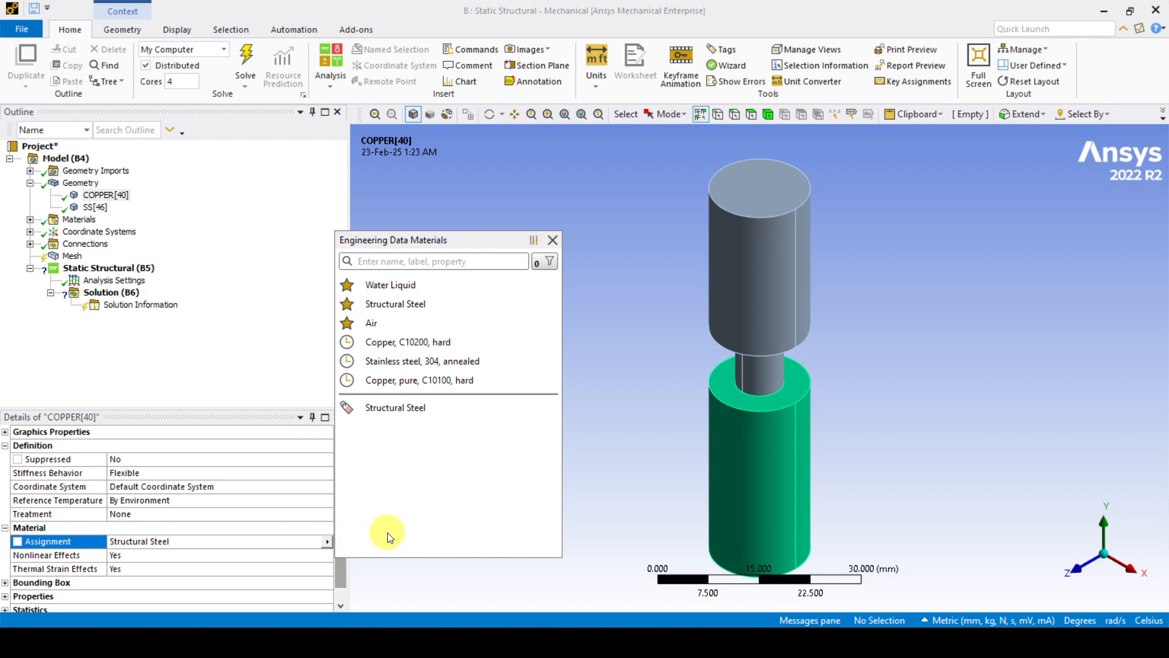
left_click(443, 344)
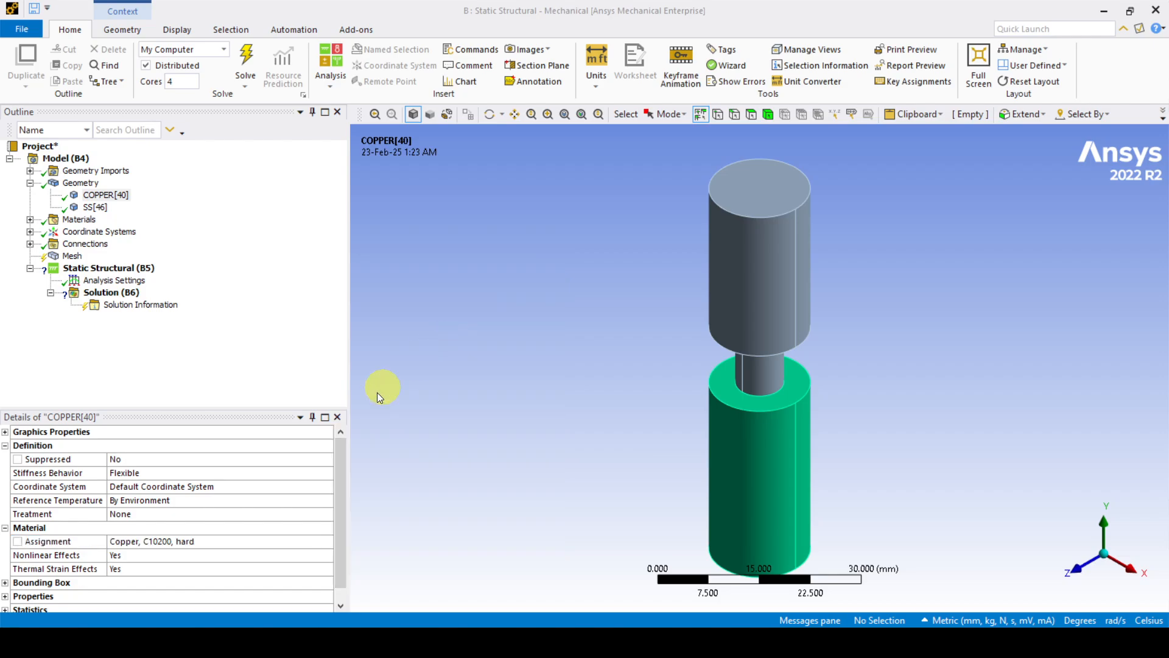
Step: Assign the material Stainless steel, 304, annealed to the SS body
left_click(92, 207)
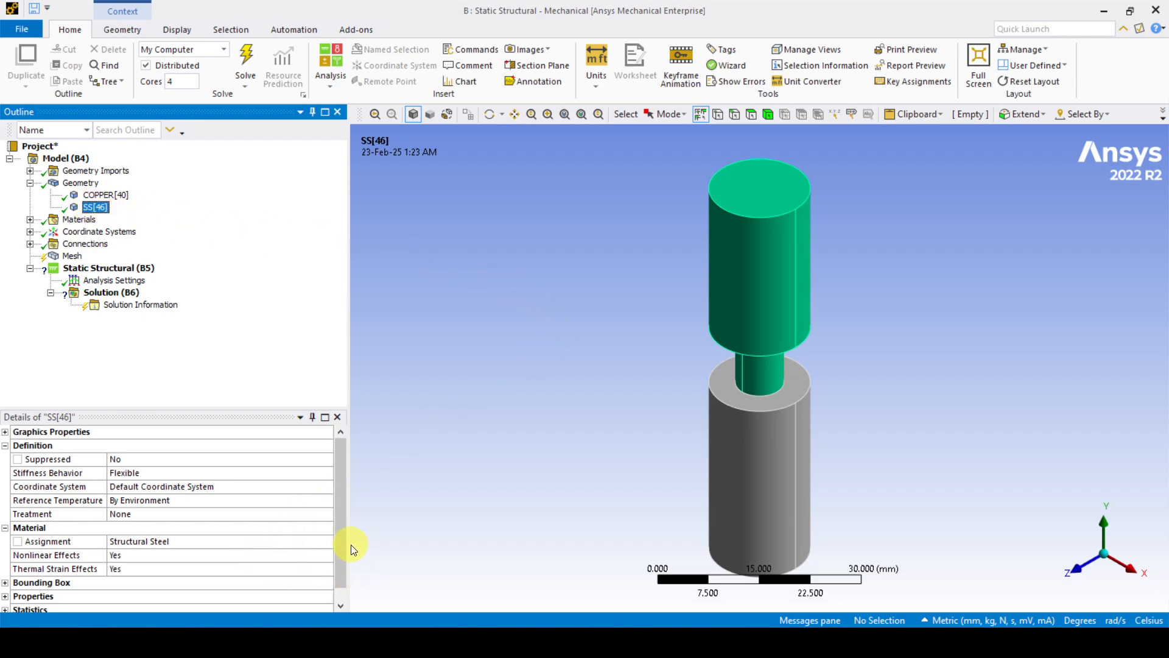
left_click(328, 541)
left_click(328, 541)
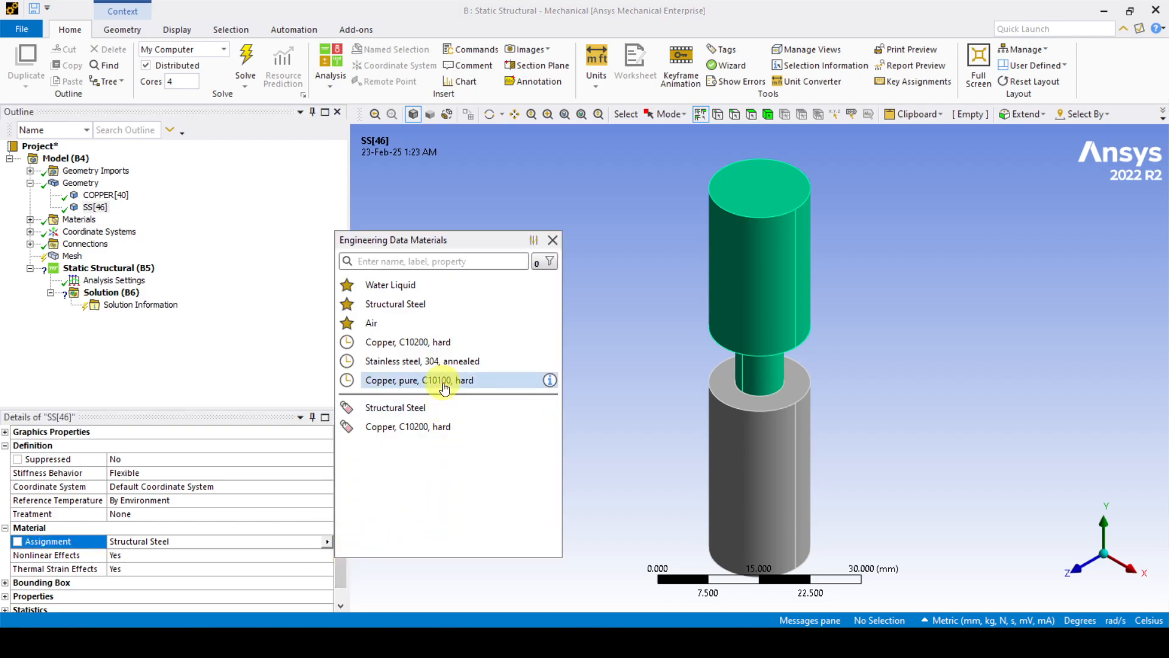
left_click(448, 364)
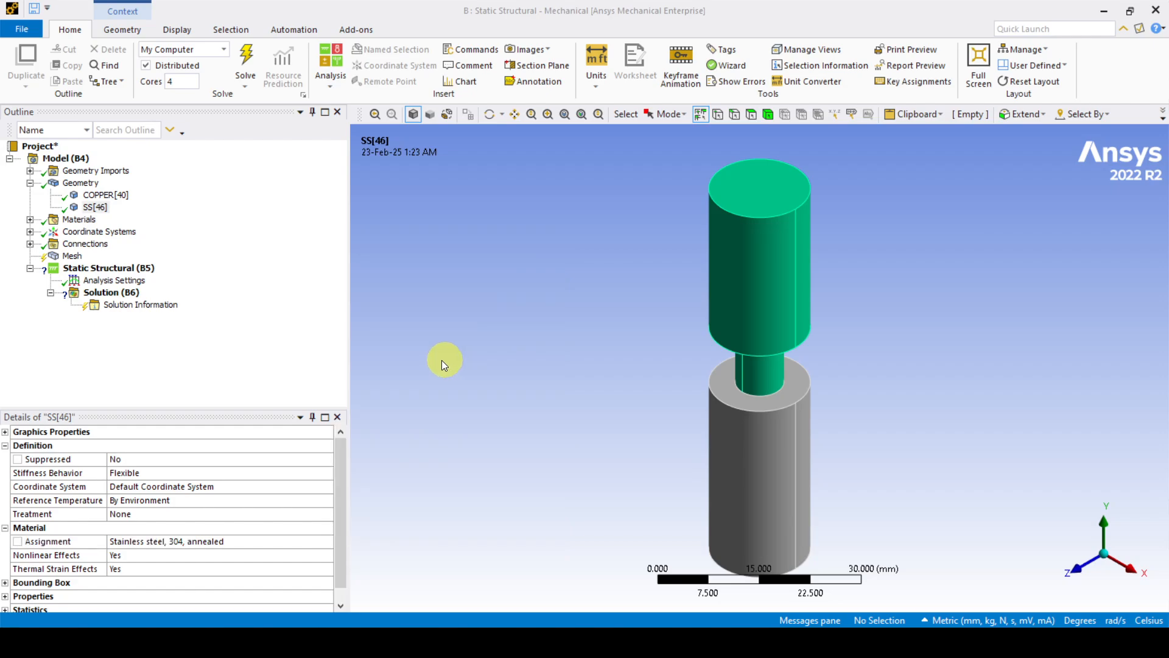
Step: Expand Connections and Contacts and select the Bonded contact region between COPPER and SS
left_click(29, 245)
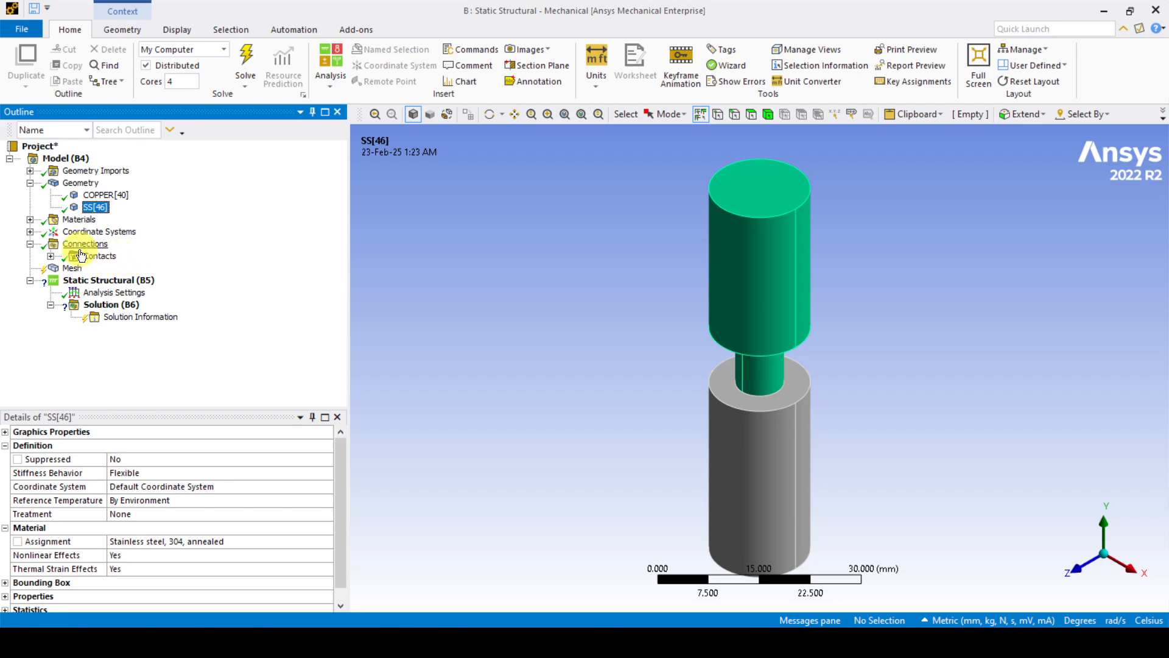
left_click(51, 257)
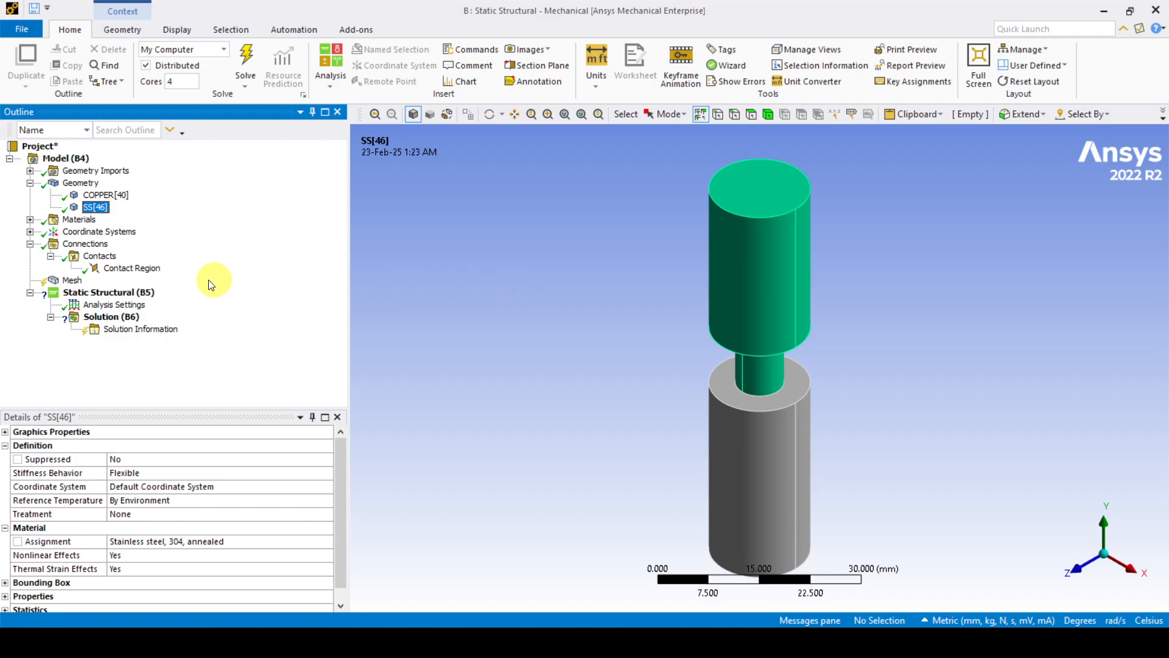
left_click(132, 269)
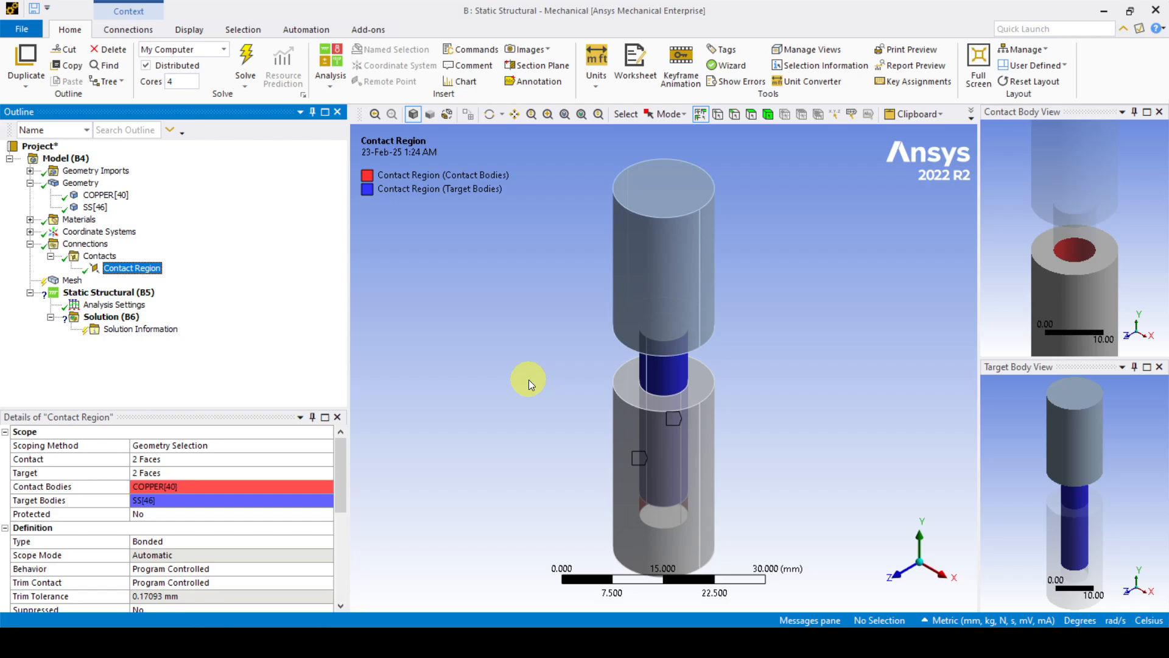
Step: Change the contact type from Bonded to Rough
left_click(327, 542)
left_click(327, 543)
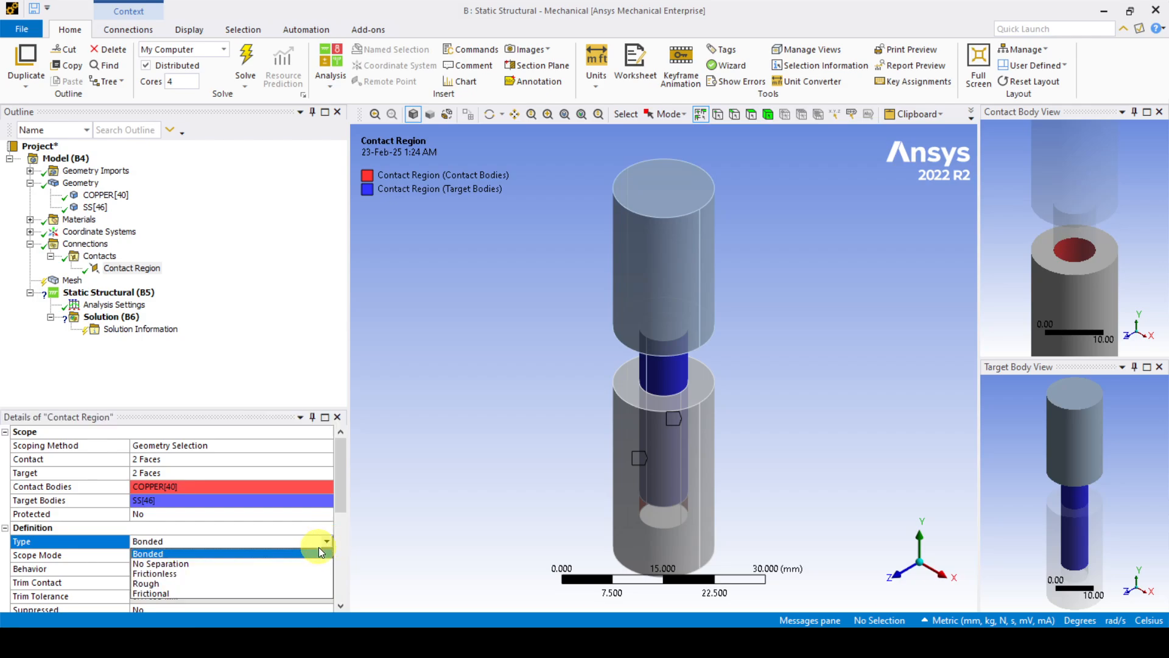
left_click(276, 582)
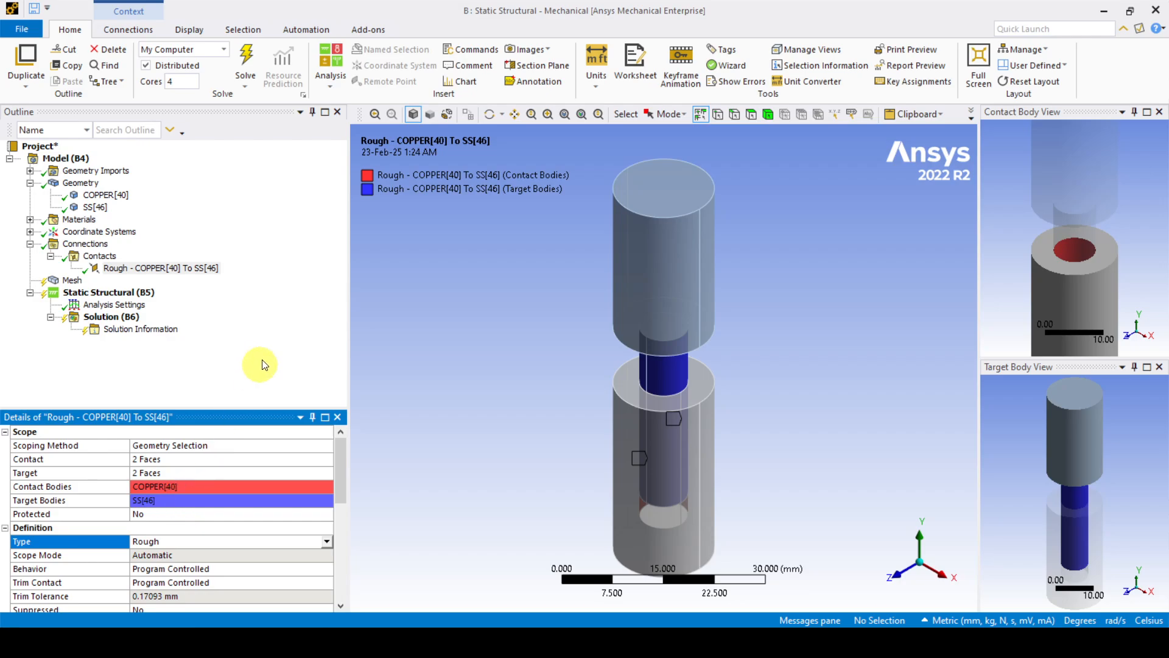
Step: Flip the Rough contact's contact and target bodies so it runs SS to COPPER
left_click(182, 268)
left_click(186, 269)
left_click(188, 274)
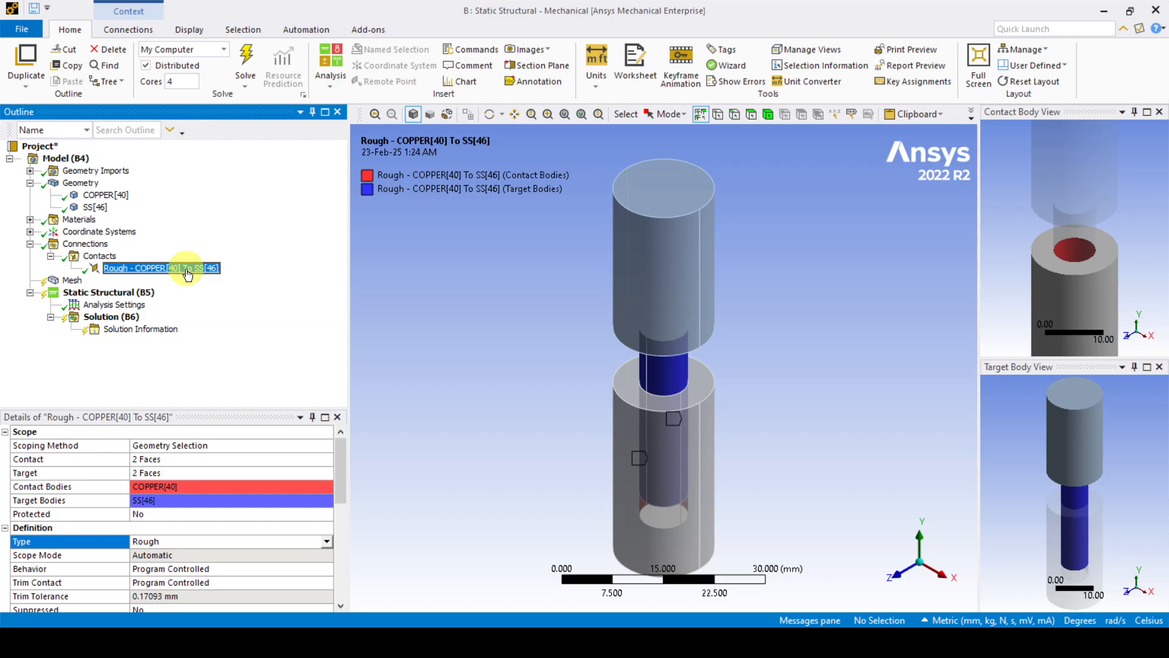
right_click(187, 271)
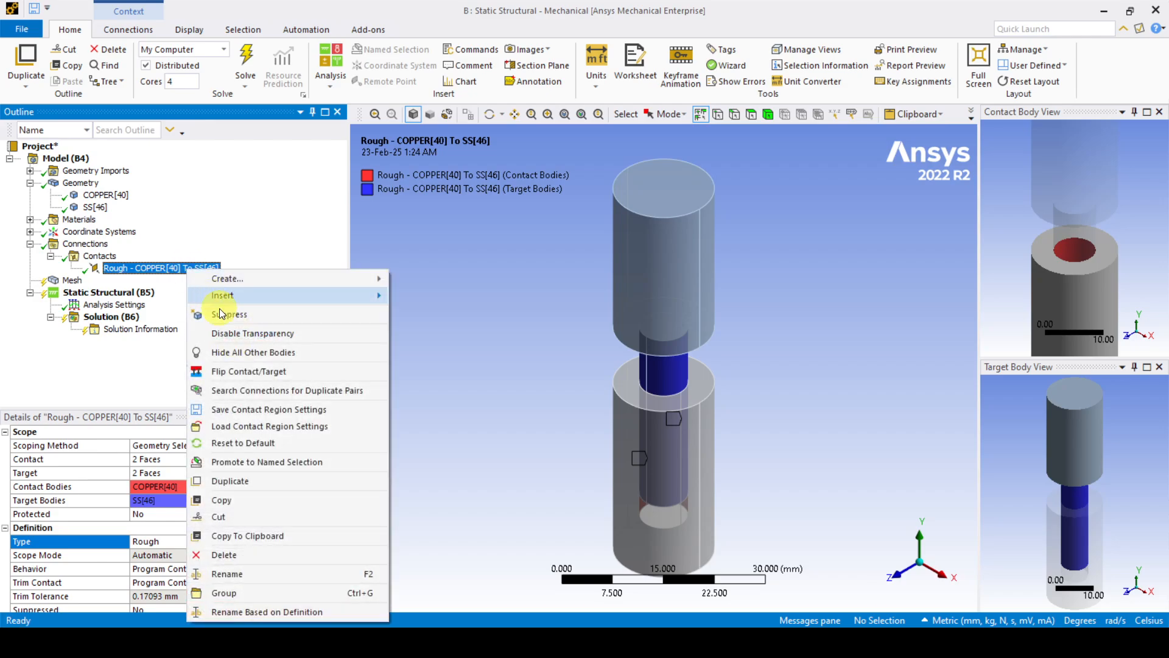
left_click(238, 371)
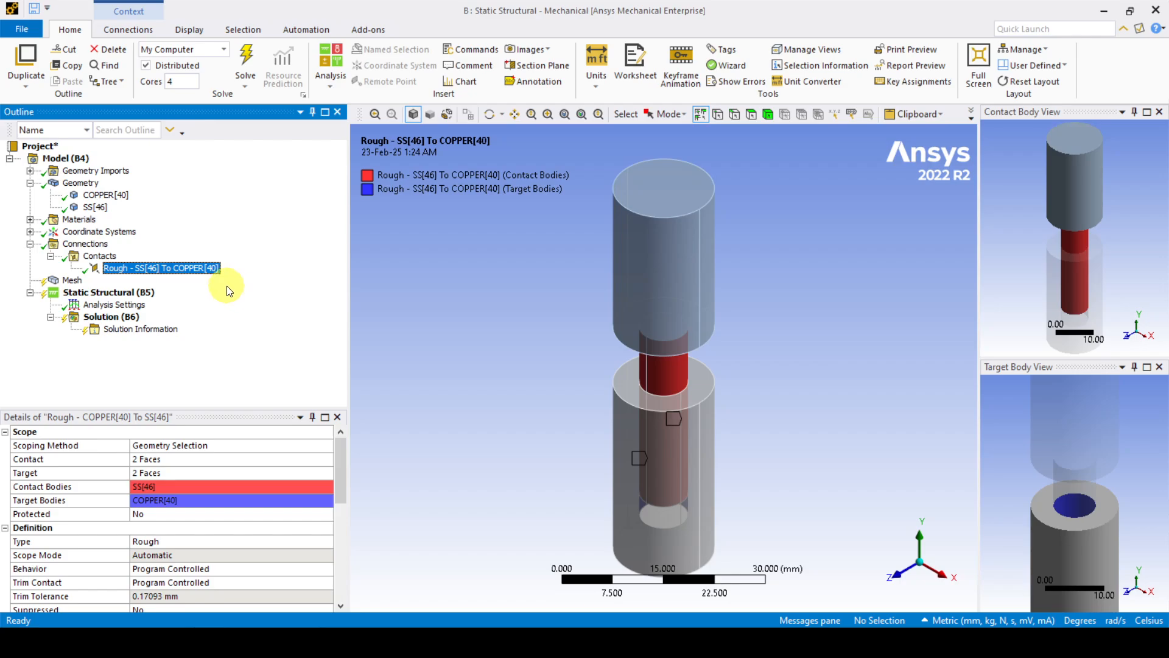
Step: Create a Contact Sizing mesh control from the contact under Mesh
left_click(167, 272)
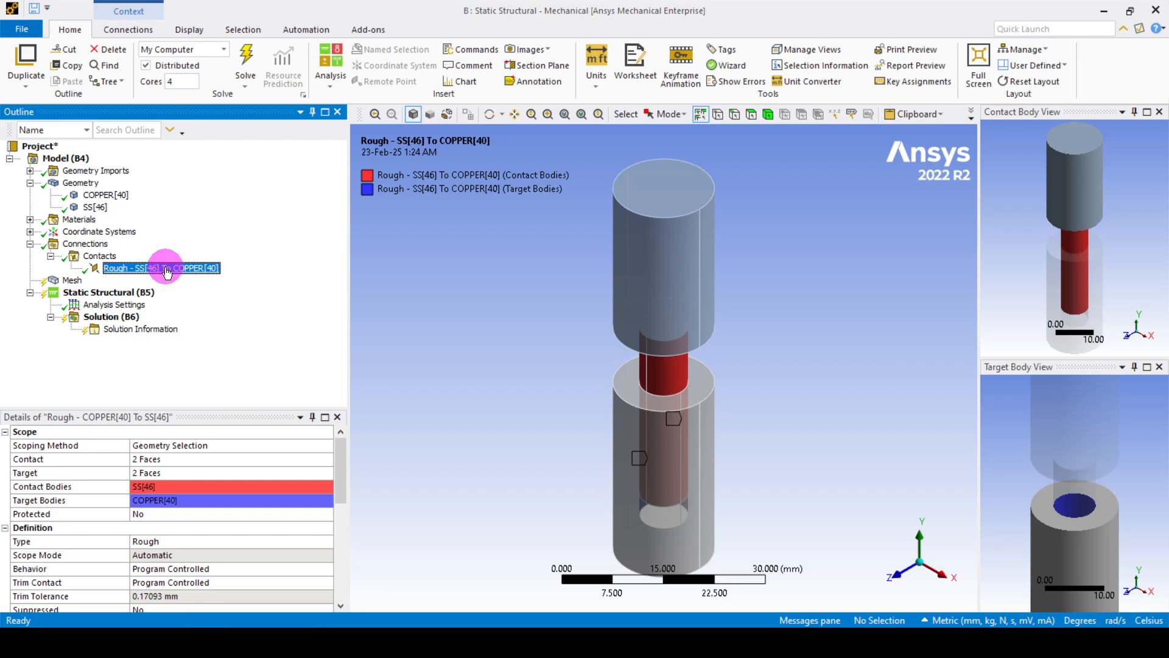
left_click_drag(167, 271, 74, 285)
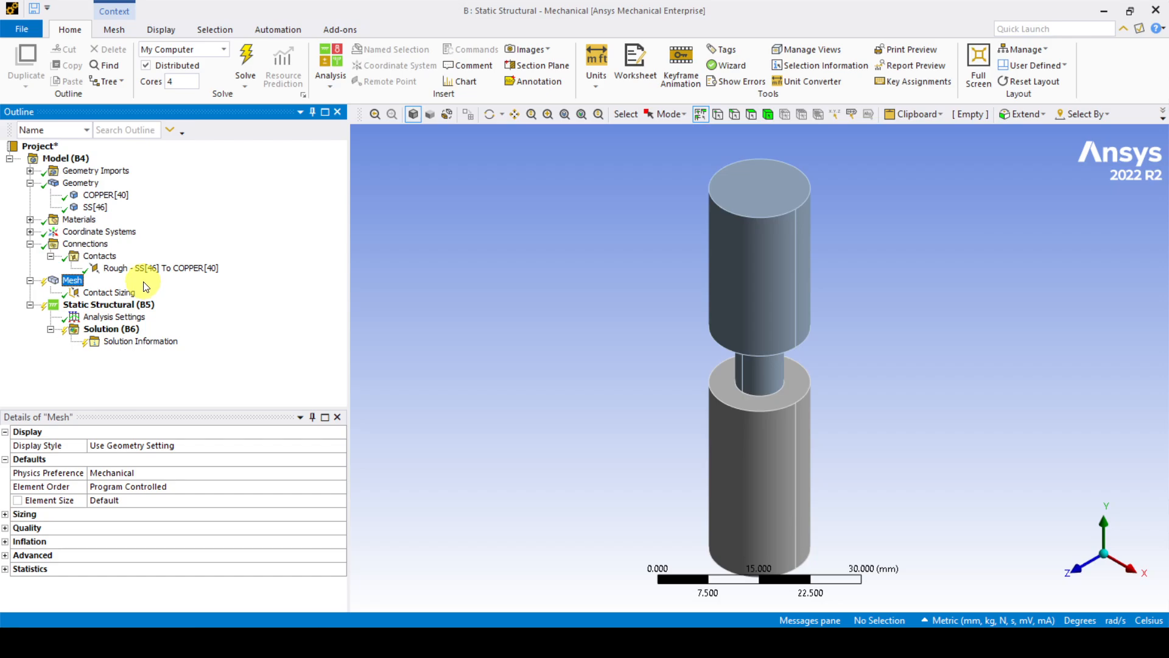
left_click(107, 293)
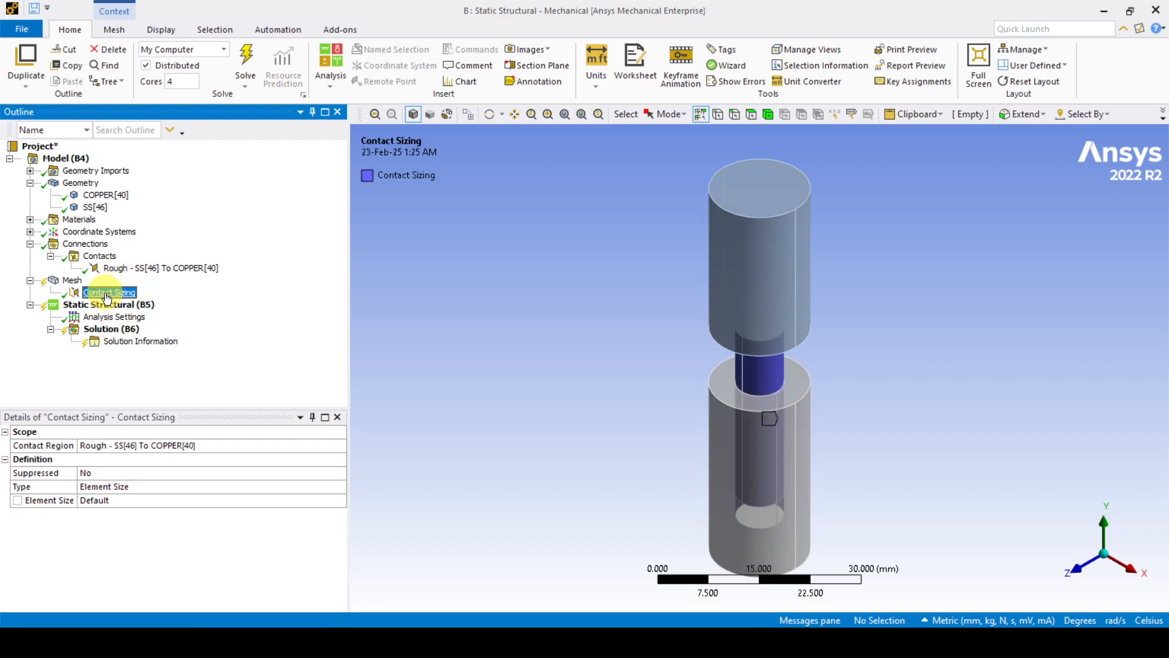
left_click(73, 282)
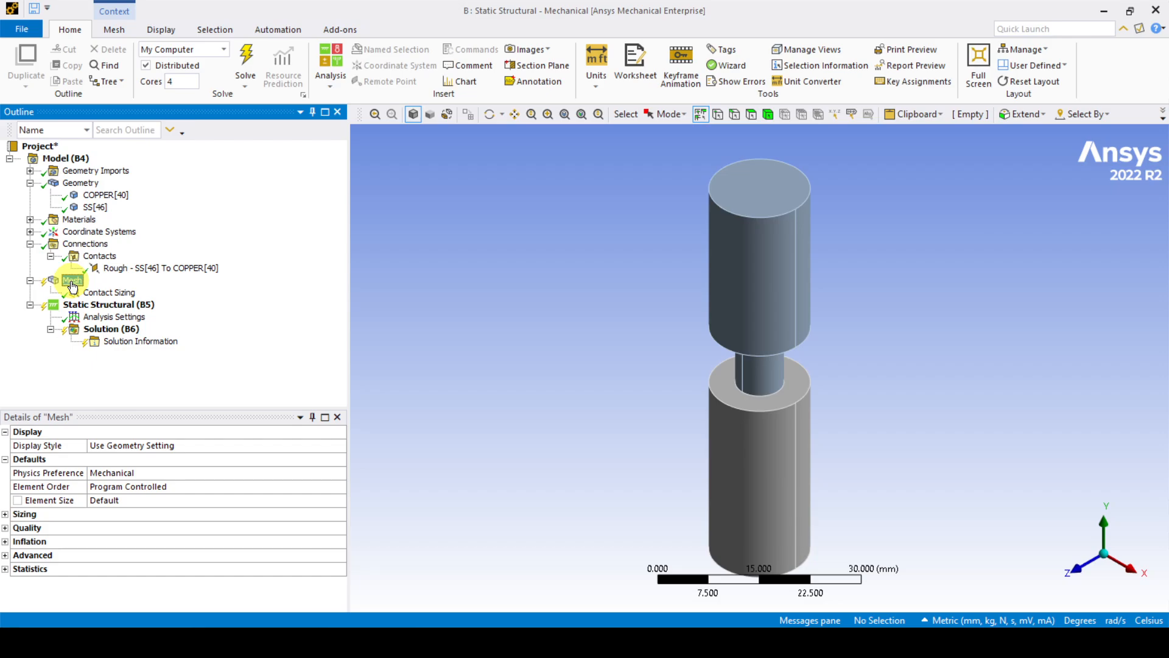
Step: Generate the tetrahedral mesh for both bodies and display it
right_click(73, 282)
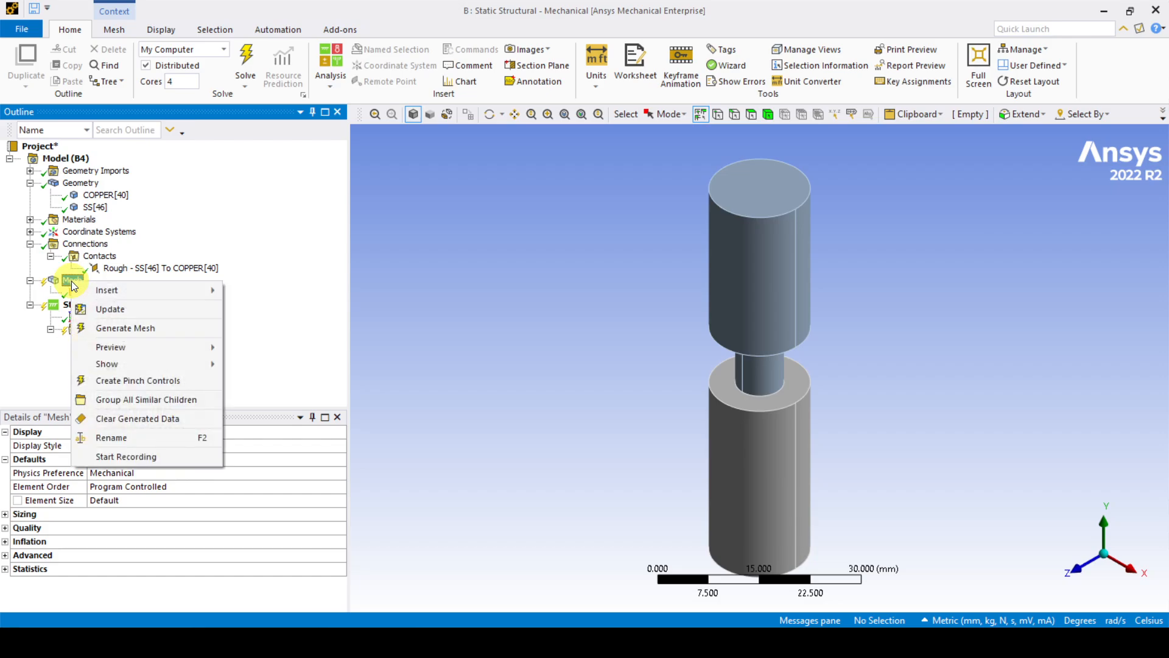
left_click(119, 327)
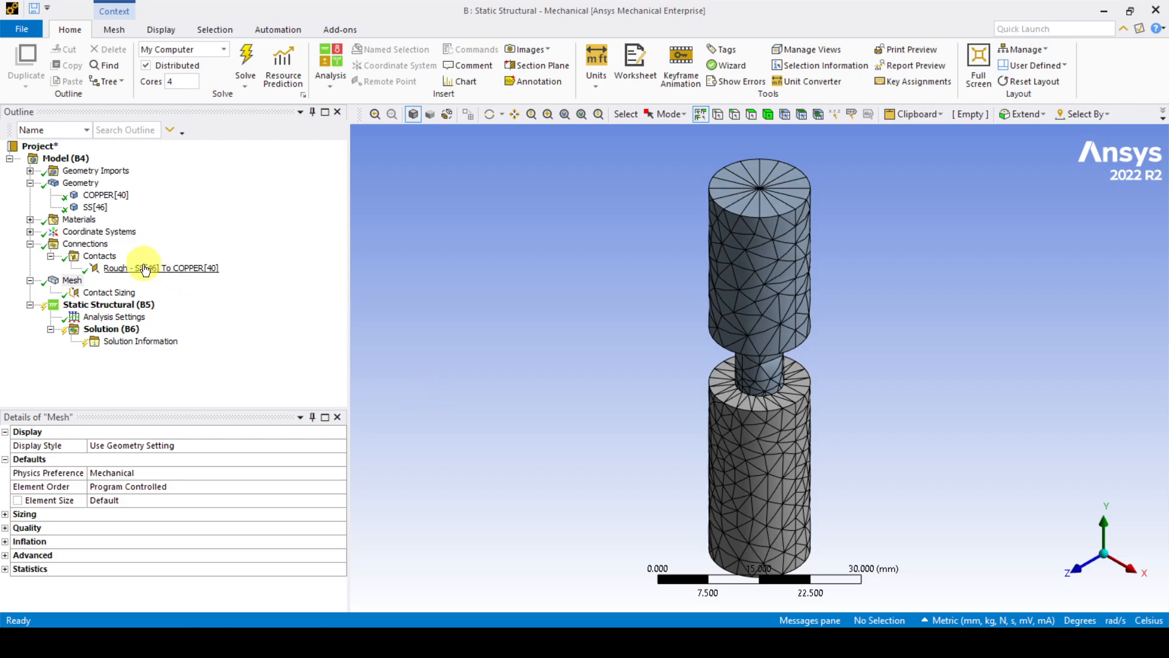
left_click(75, 282)
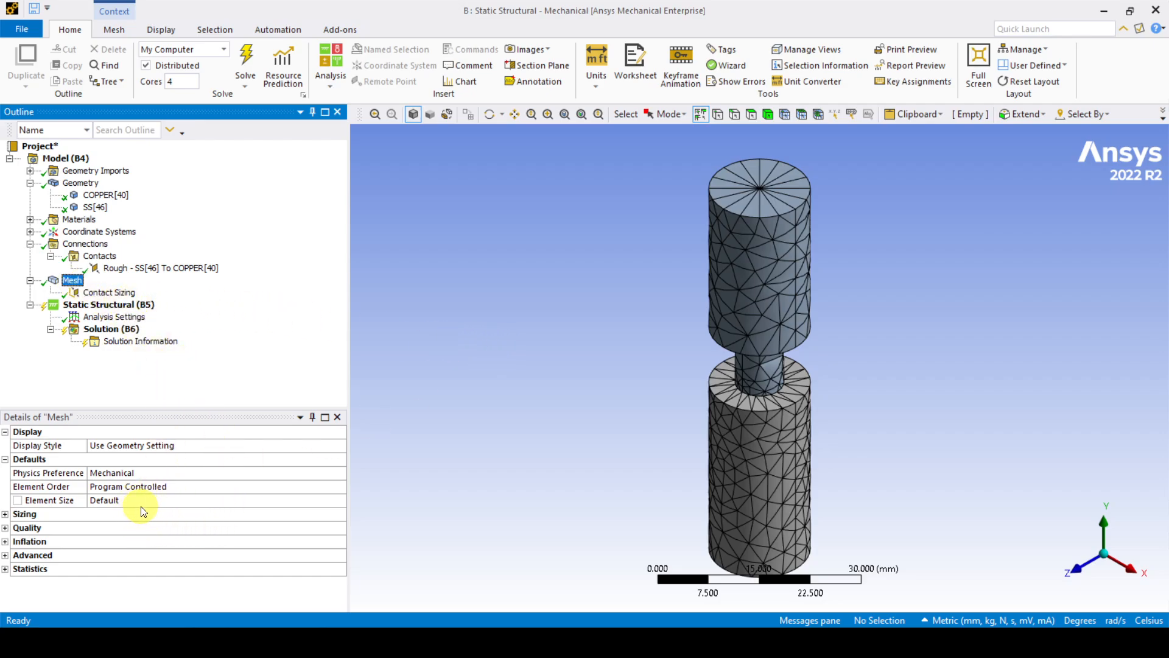
Step: Toggle between the Contact Sizing region and the generated mesh to compare them
left_click(103, 295)
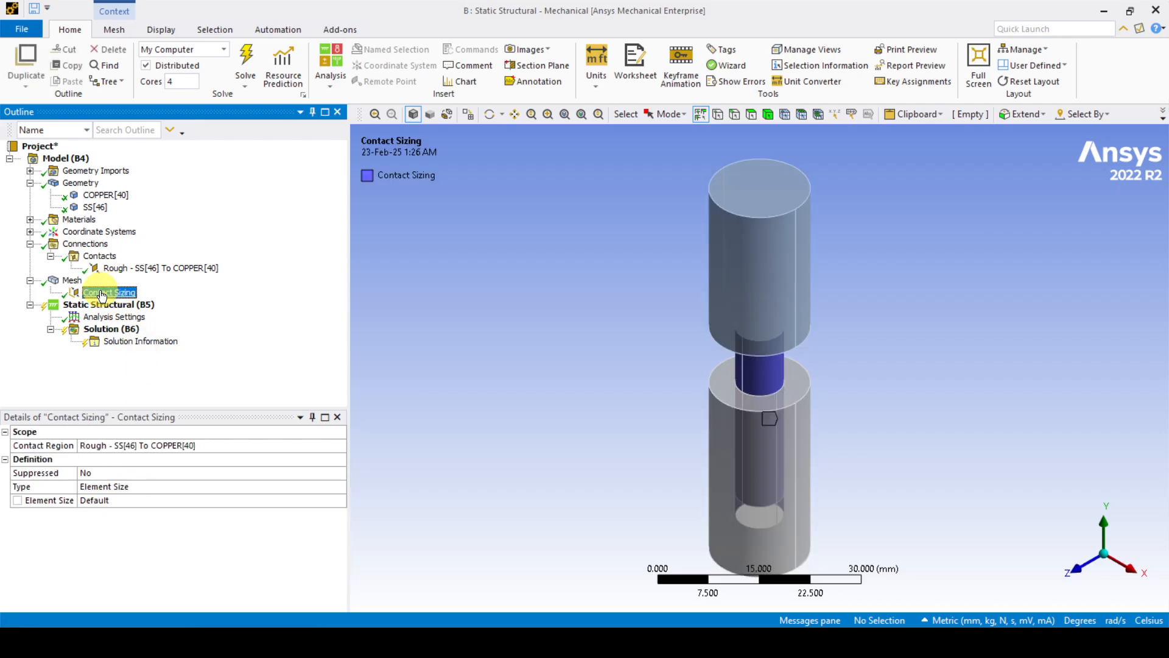
left_click(84, 282)
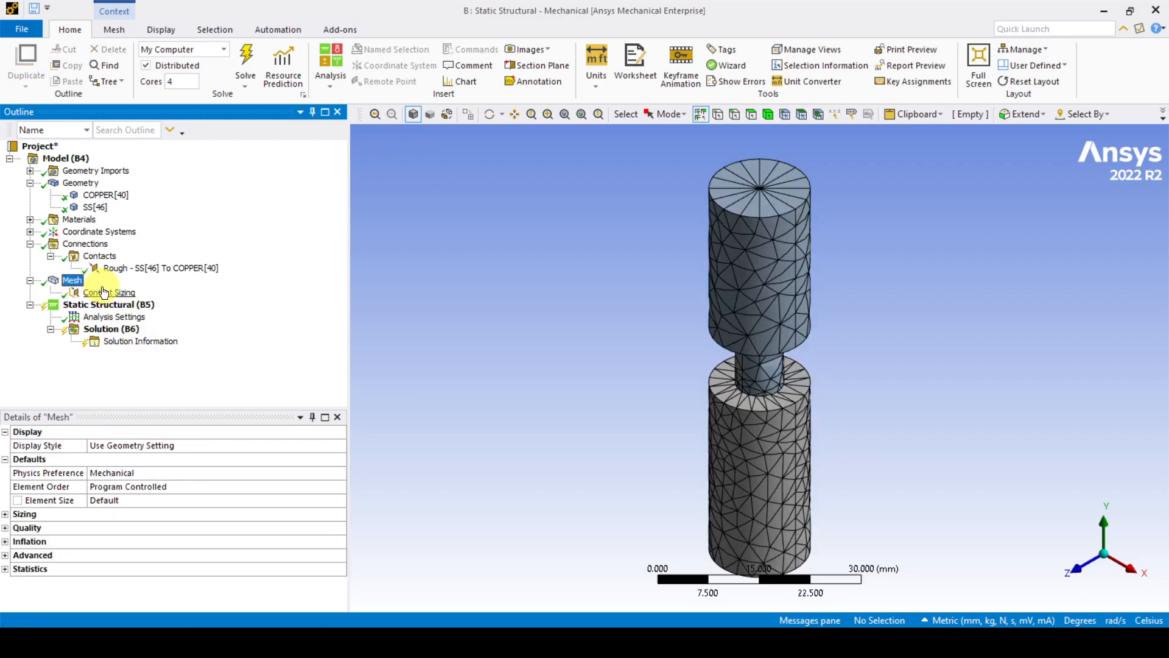
left_click(104, 293)
left_click(76, 282)
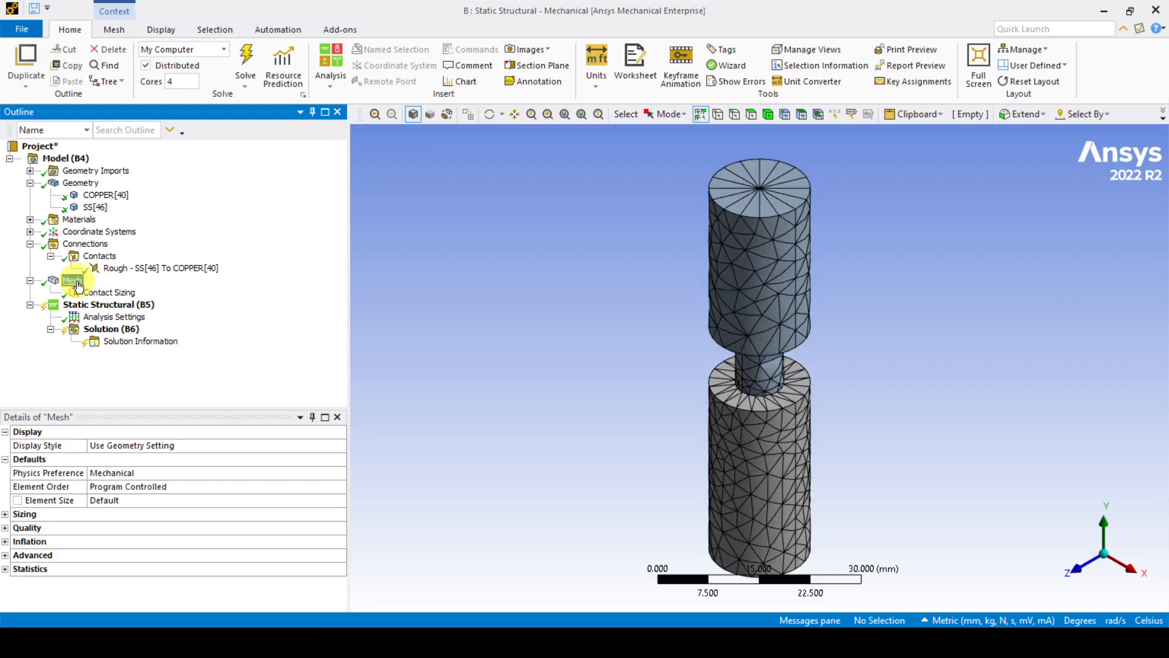
left_click(111, 294)
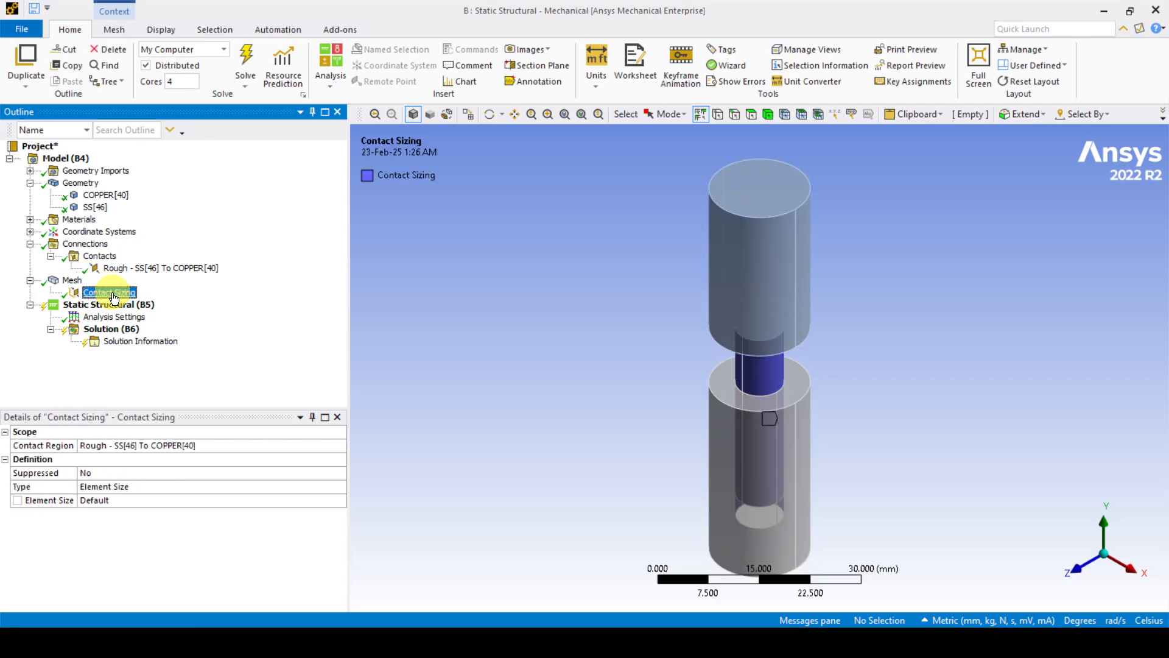
left_click(74, 281)
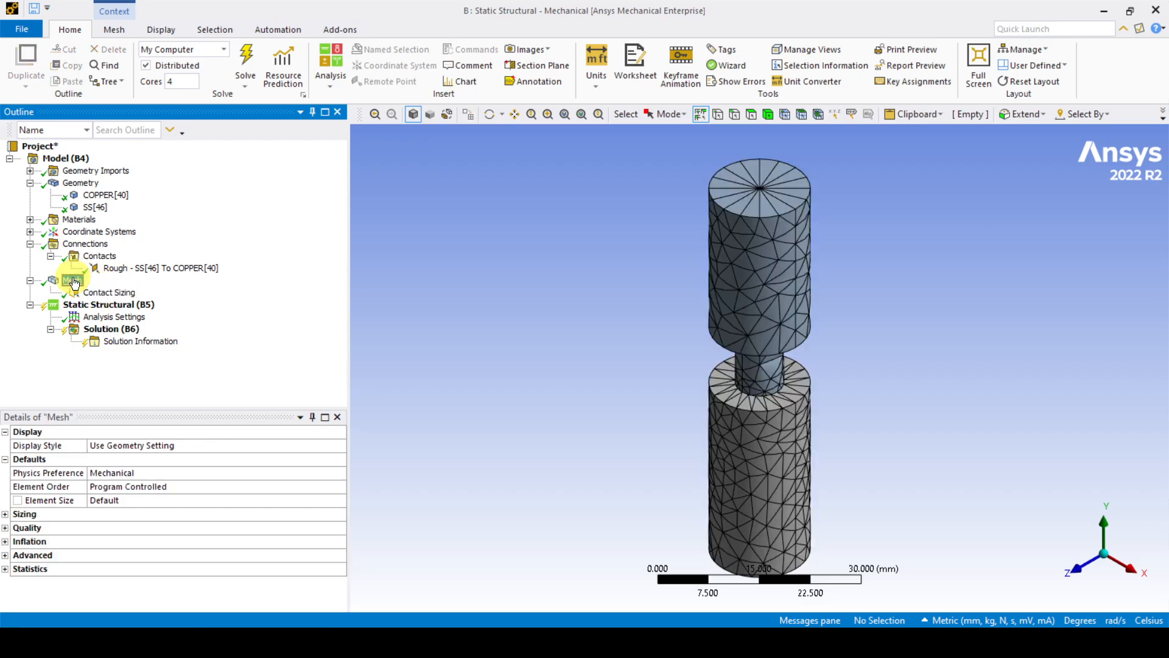
Step: Add a Fixed Support on the stainless cylinder's top face
left_click(115, 304)
right_click(119, 306)
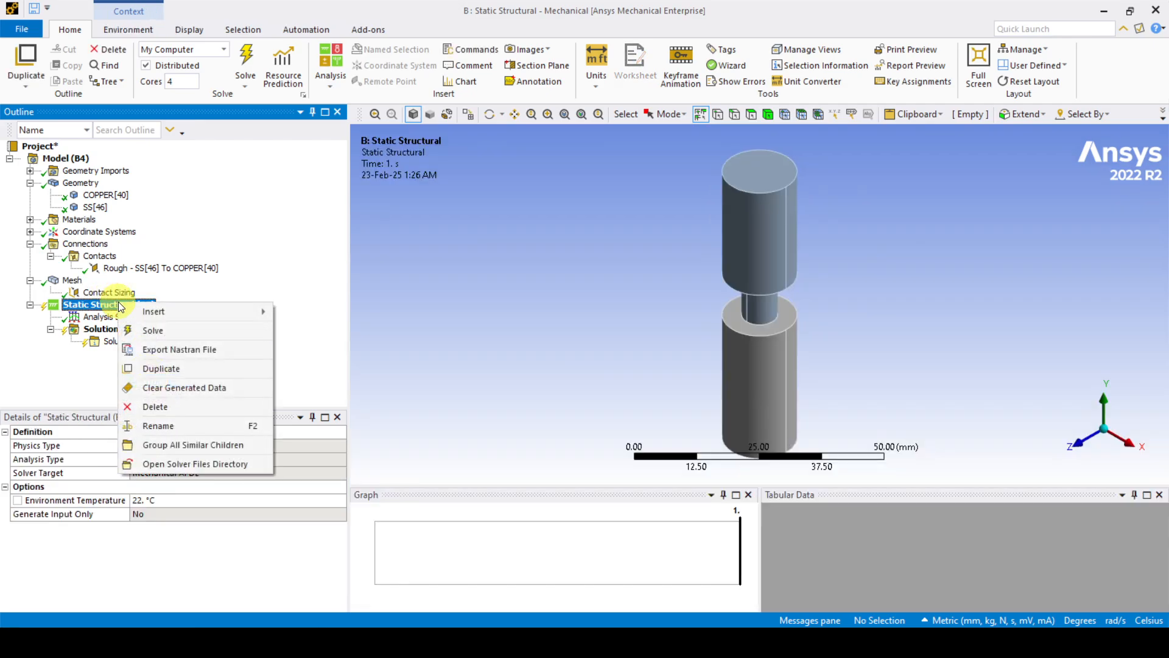
mouse_move(156, 313)
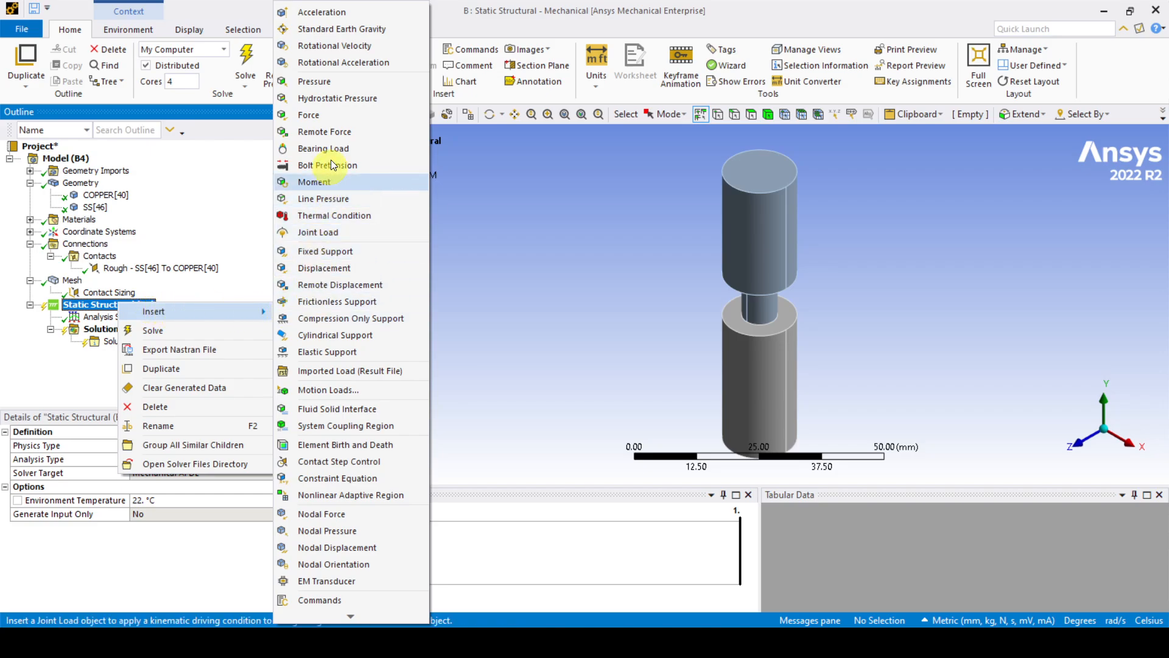
left_click(340, 258)
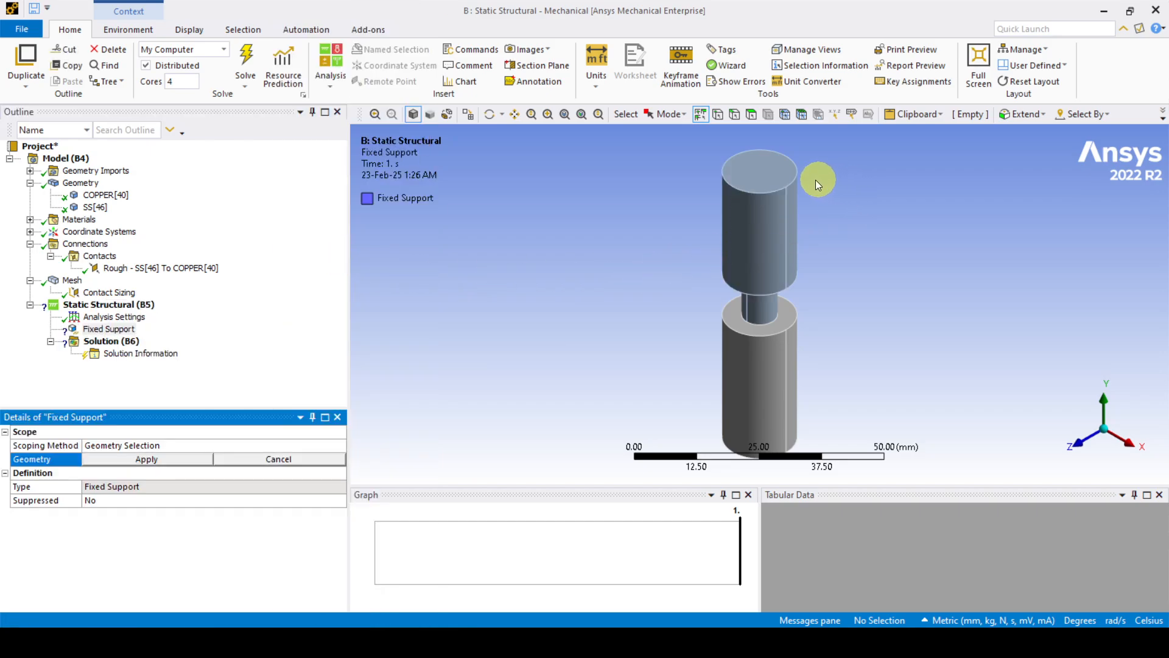
left_click(769, 177)
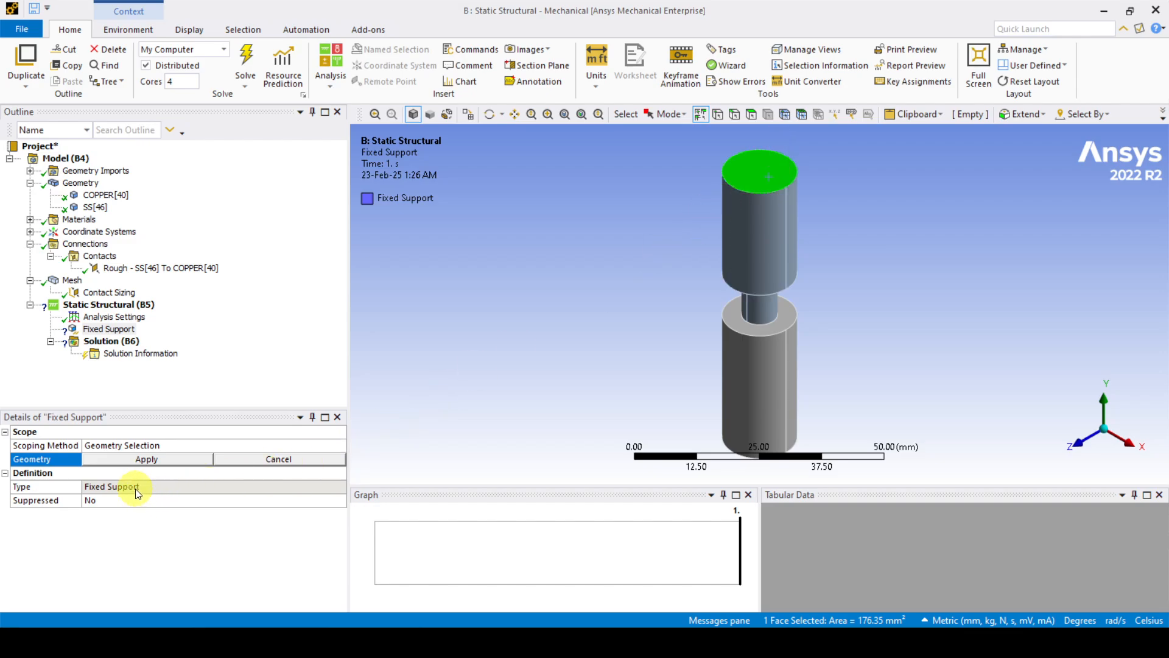
left_click(138, 459)
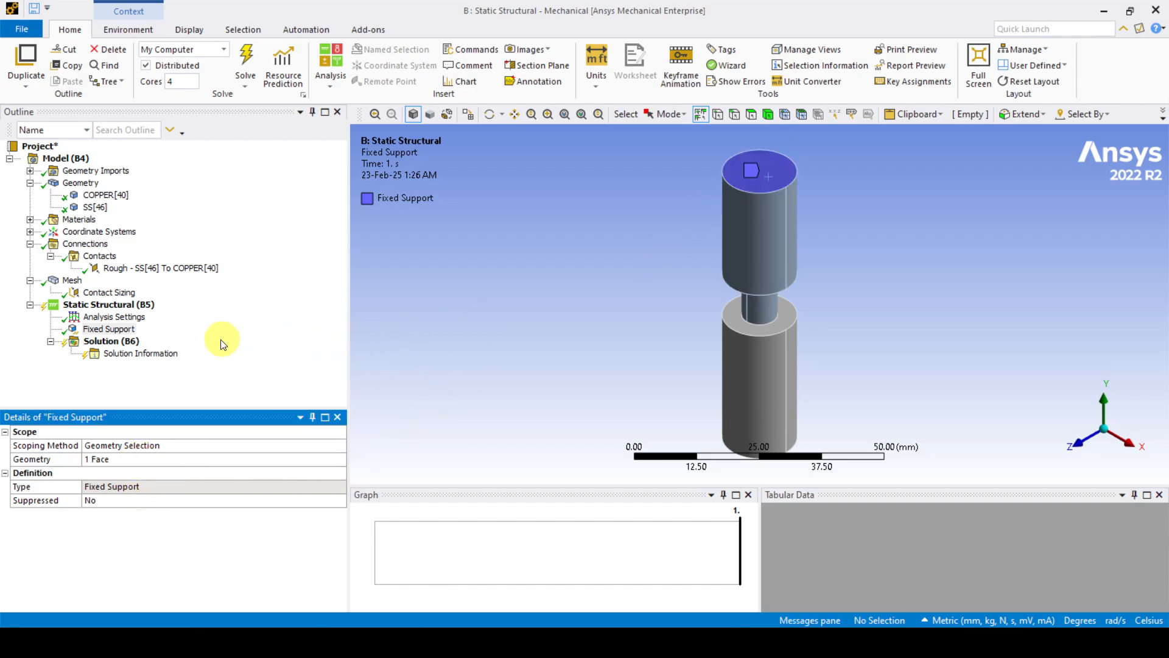
Step: Bring up the Insert list of loads and supports for Static Structural
left_click(118, 305)
right_click(118, 307)
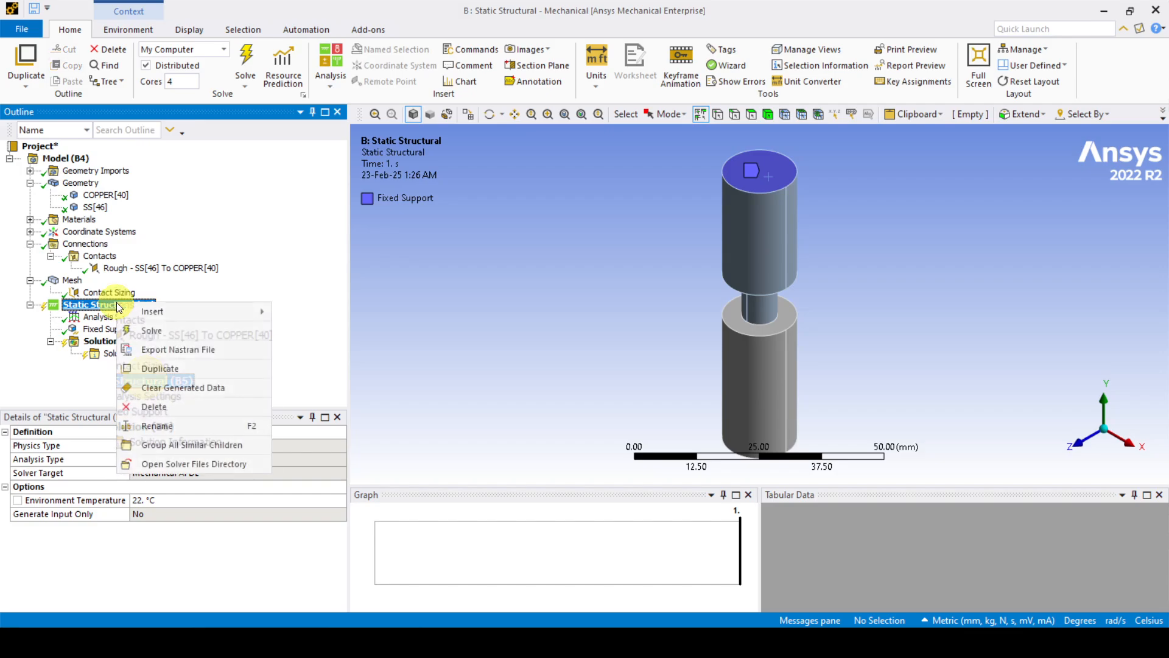
mouse_move(158, 312)
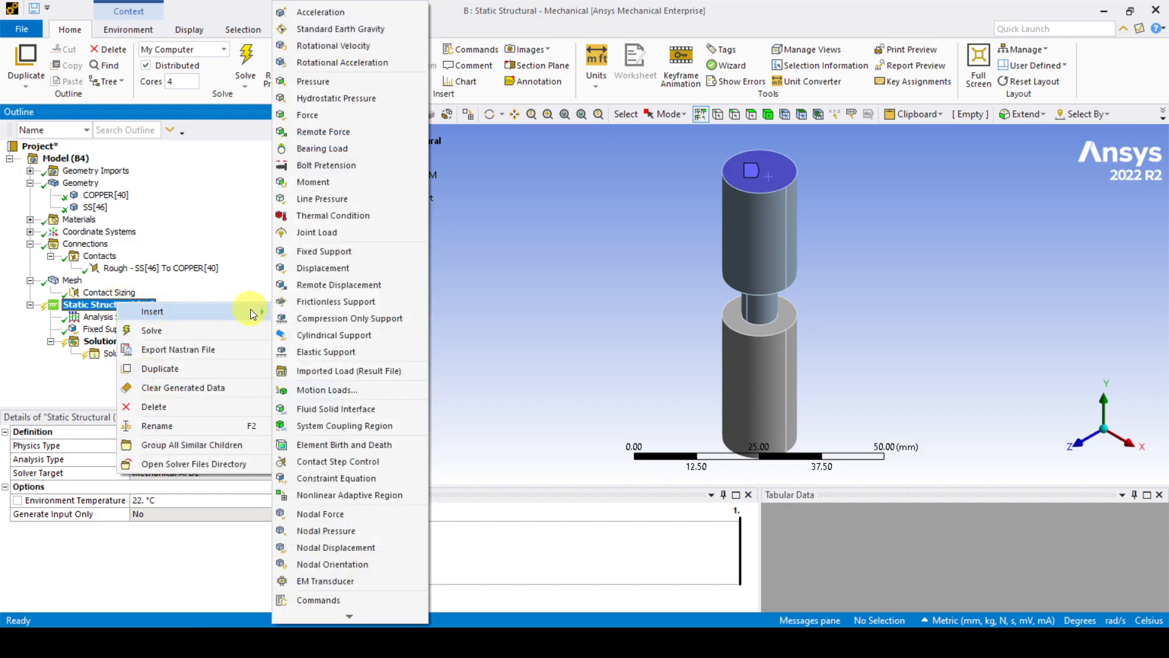
Step: Insert a Force on the lower cylinder's bottom end face, defined by components
left_click(347, 118)
middle_click_drag(934, 348, 989, 268)
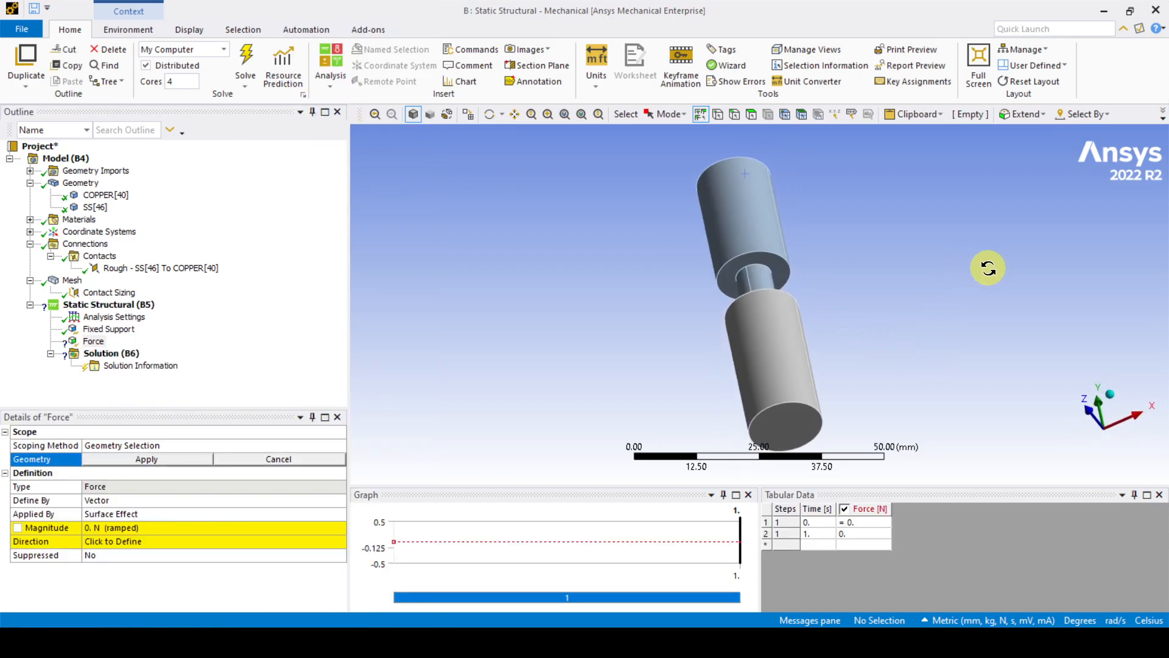
left_click(798, 432)
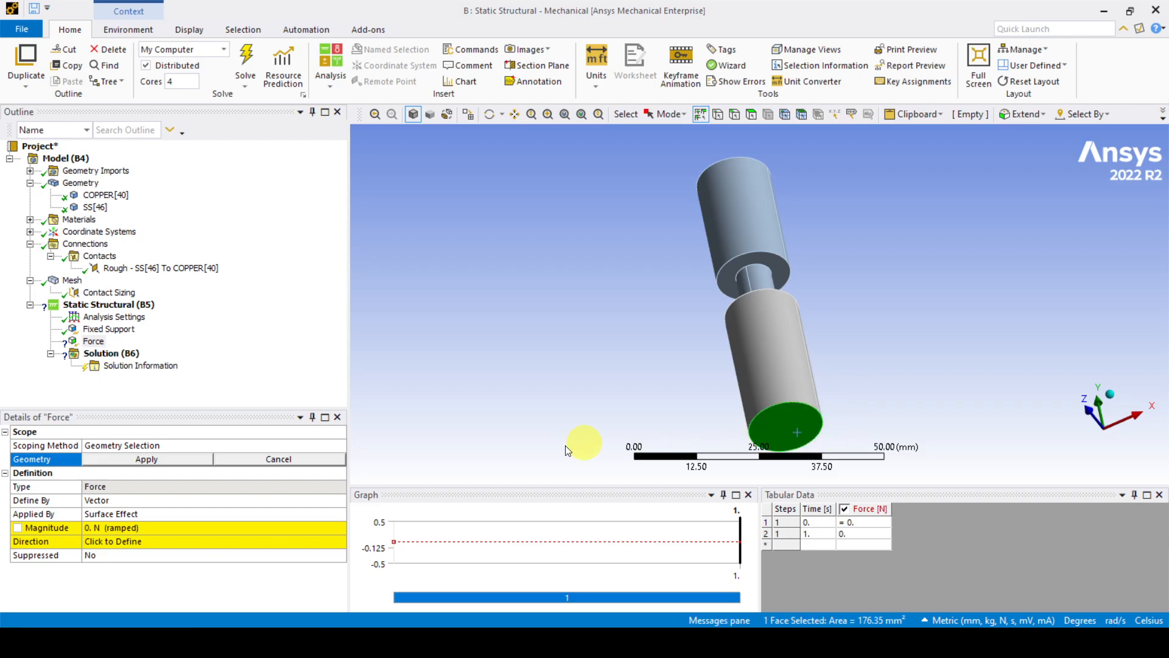
left_click(339, 501)
left_click(339, 502)
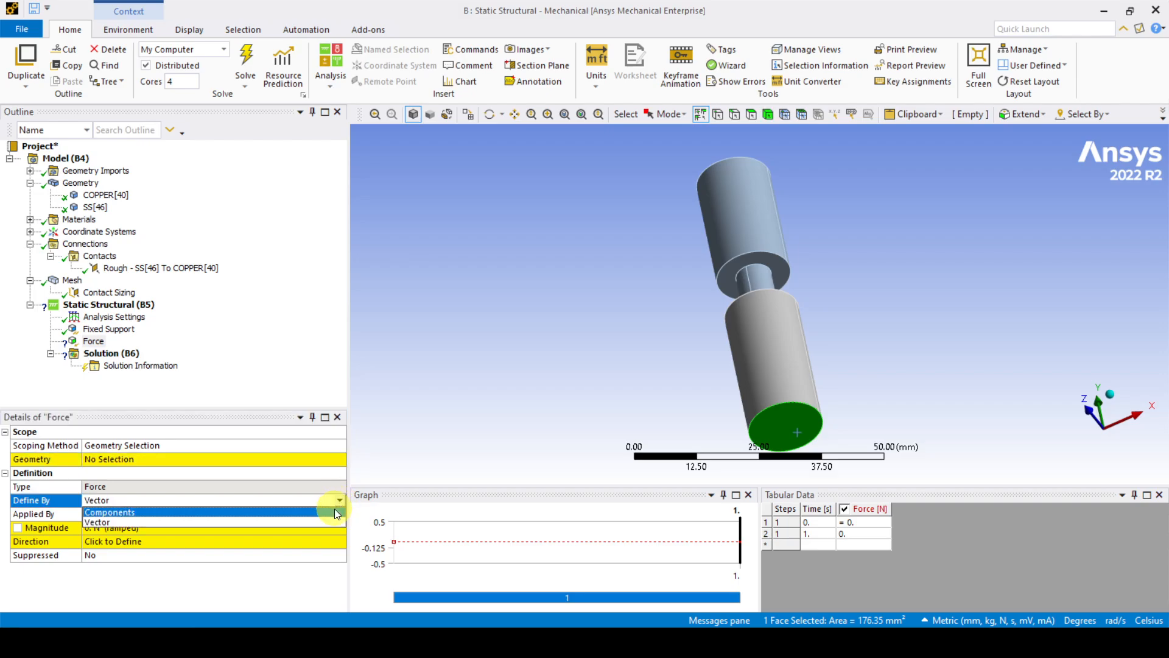
left_click(335, 511)
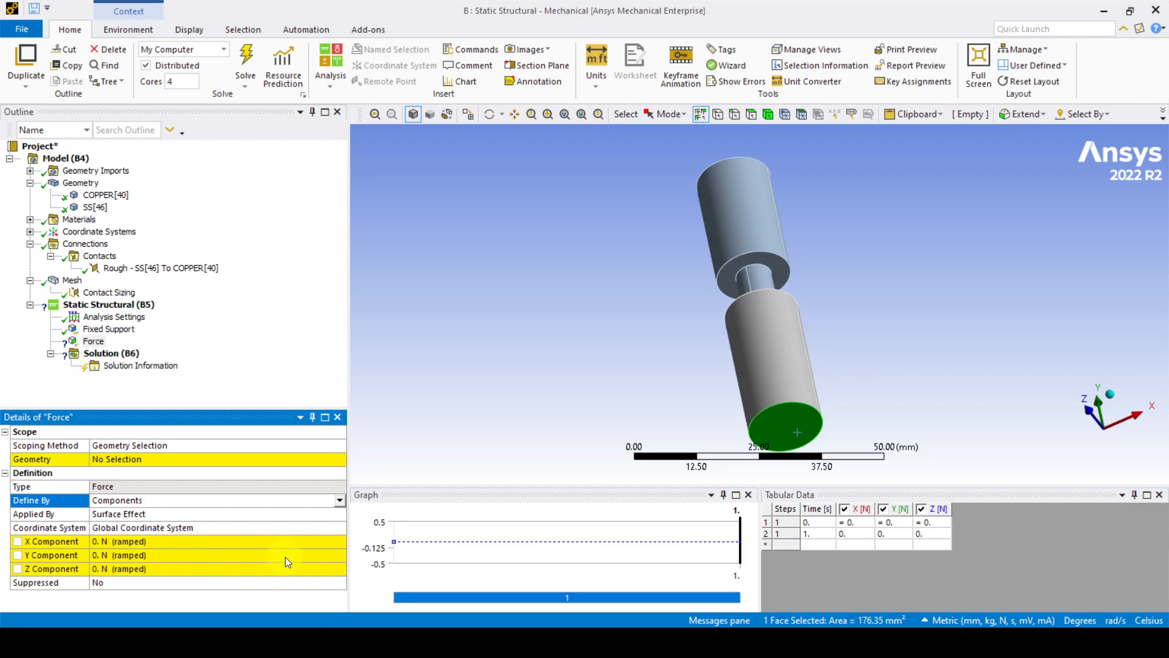
Step: Set the force's Y component to -500 N and apply it to the selected bottom face
left_click(221, 554)
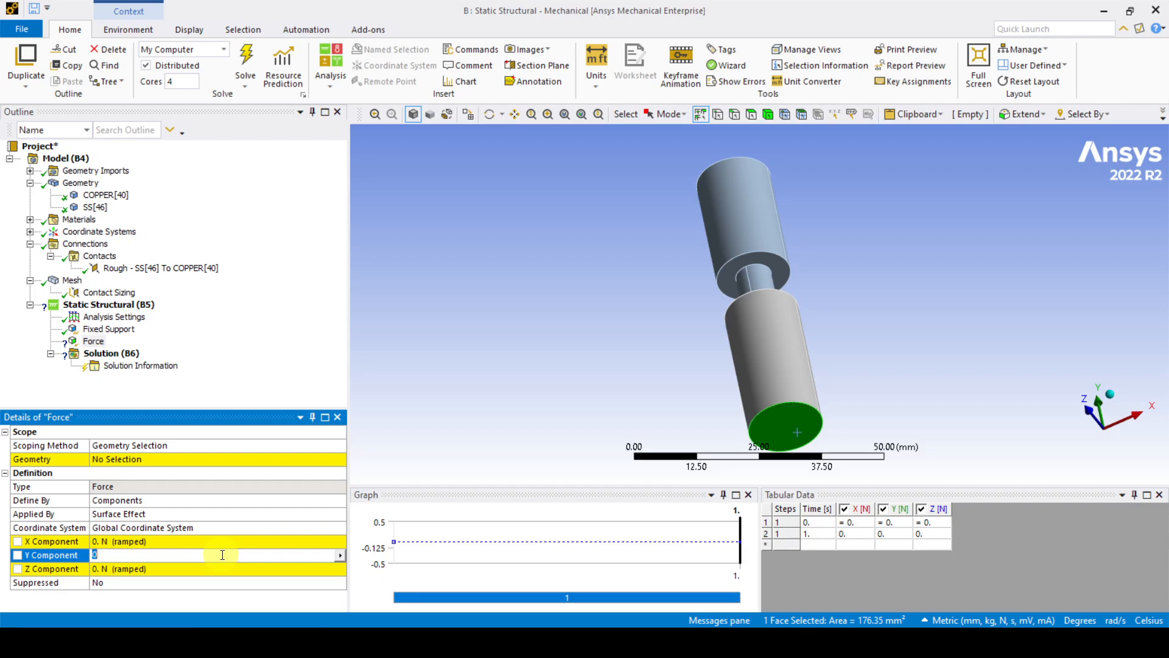
type("-5")
type("00")
left_click(130, 458)
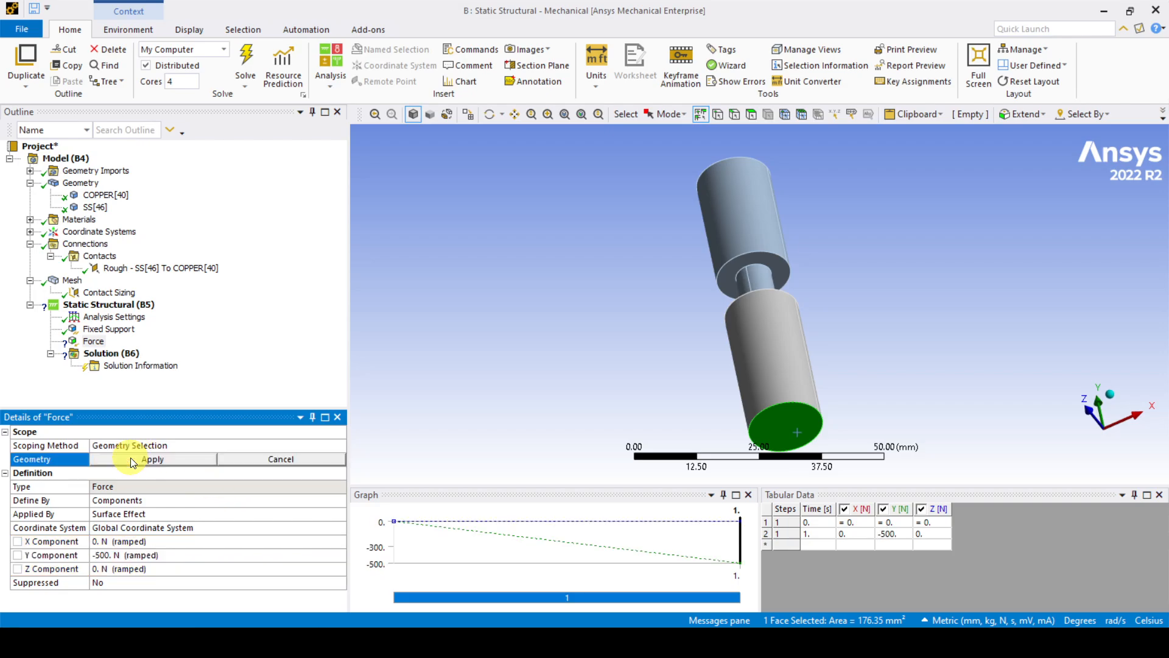
left_click(126, 458)
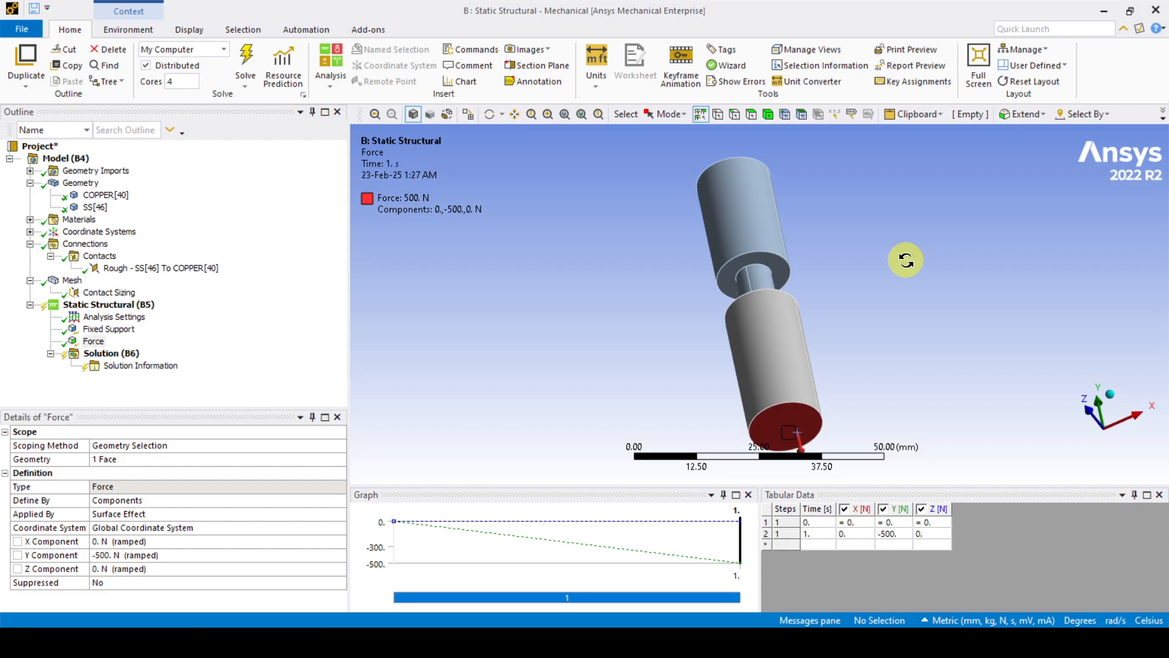
middle_click_drag(903, 261, 1044, 243)
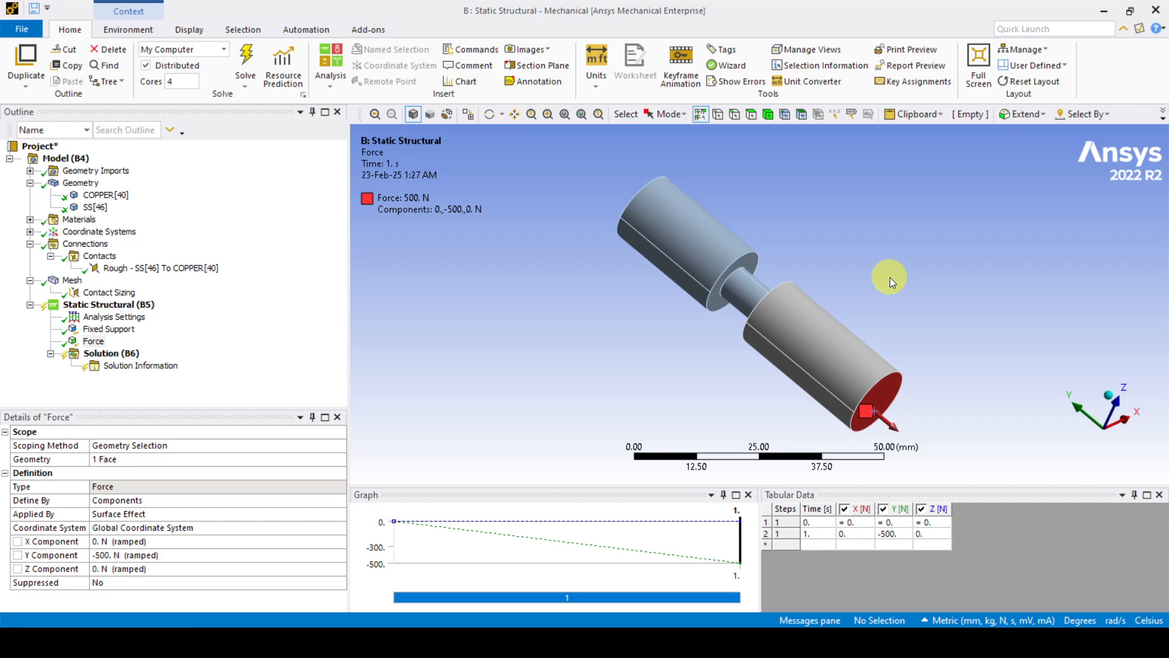
middle_click_drag(890, 278, 857, 317)
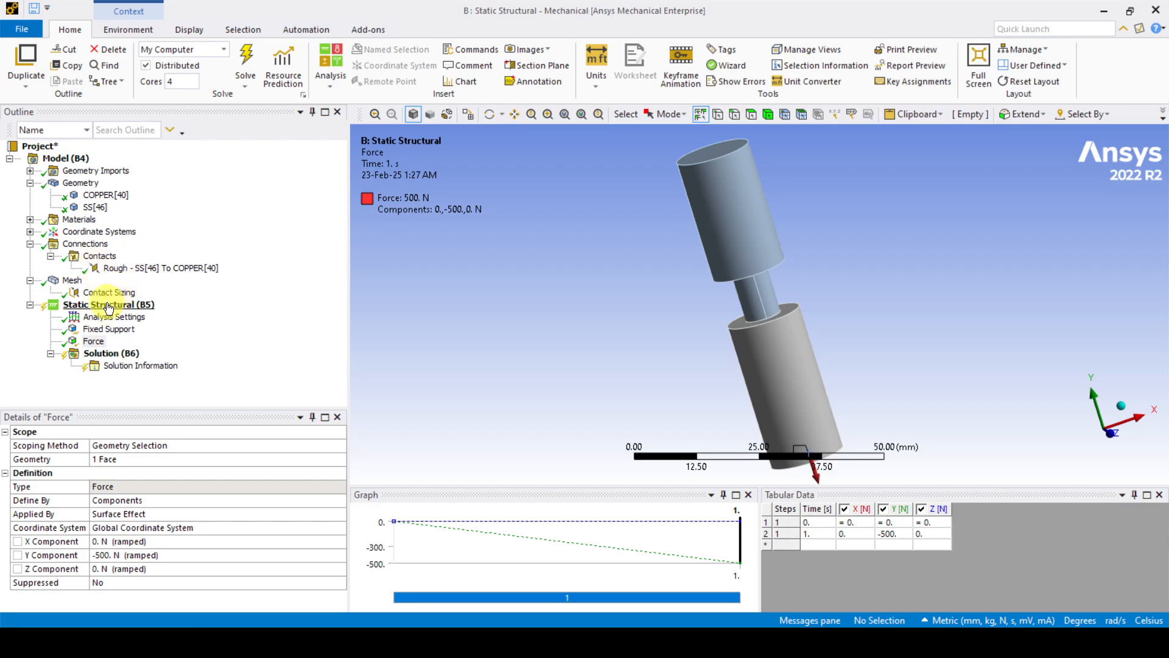
Step: Add a Total Deformation result under Solution (B6)
right_click(122, 355)
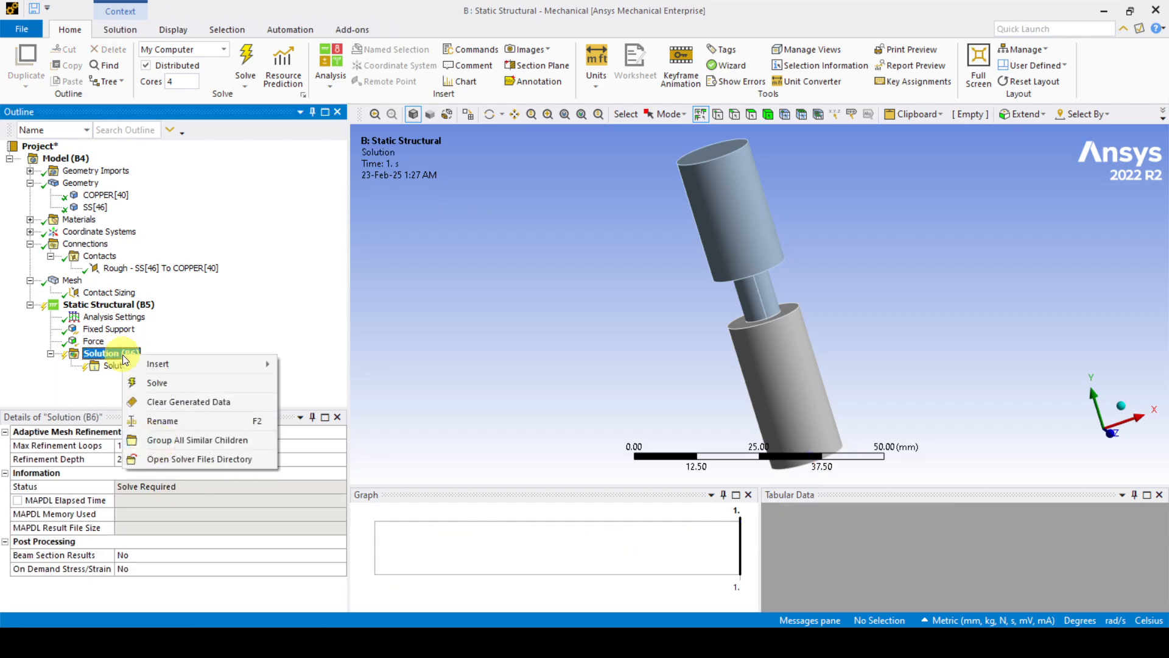
mouse_move(160, 363)
mouse_move(368, 342)
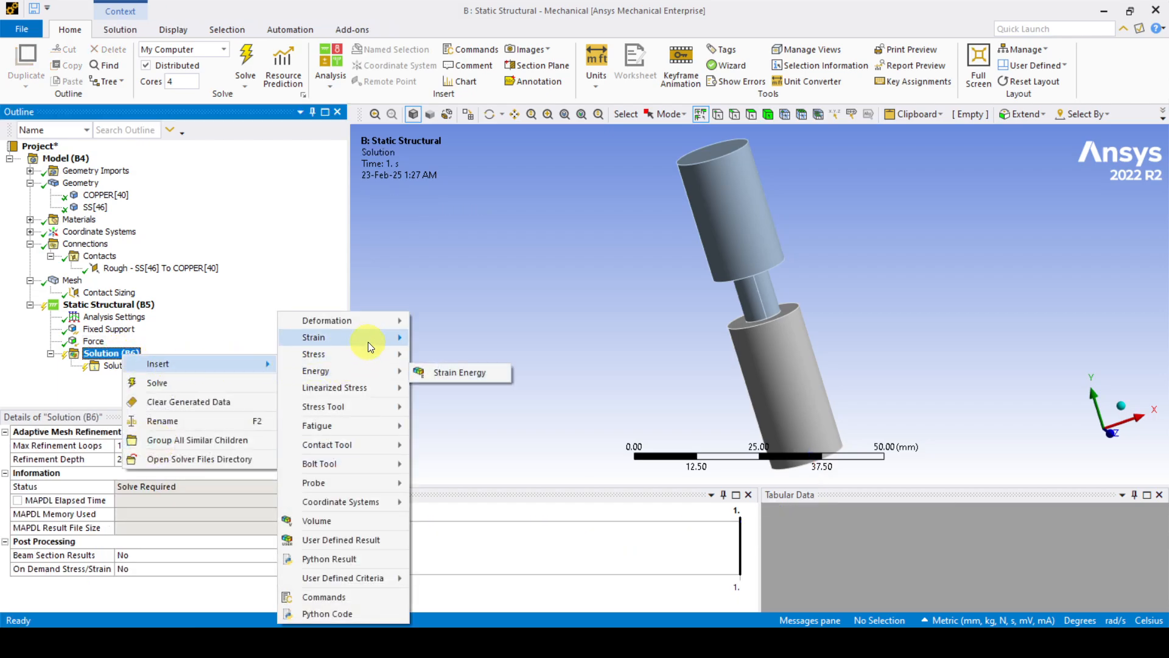
mouse_move(389, 320)
left_click(428, 322)
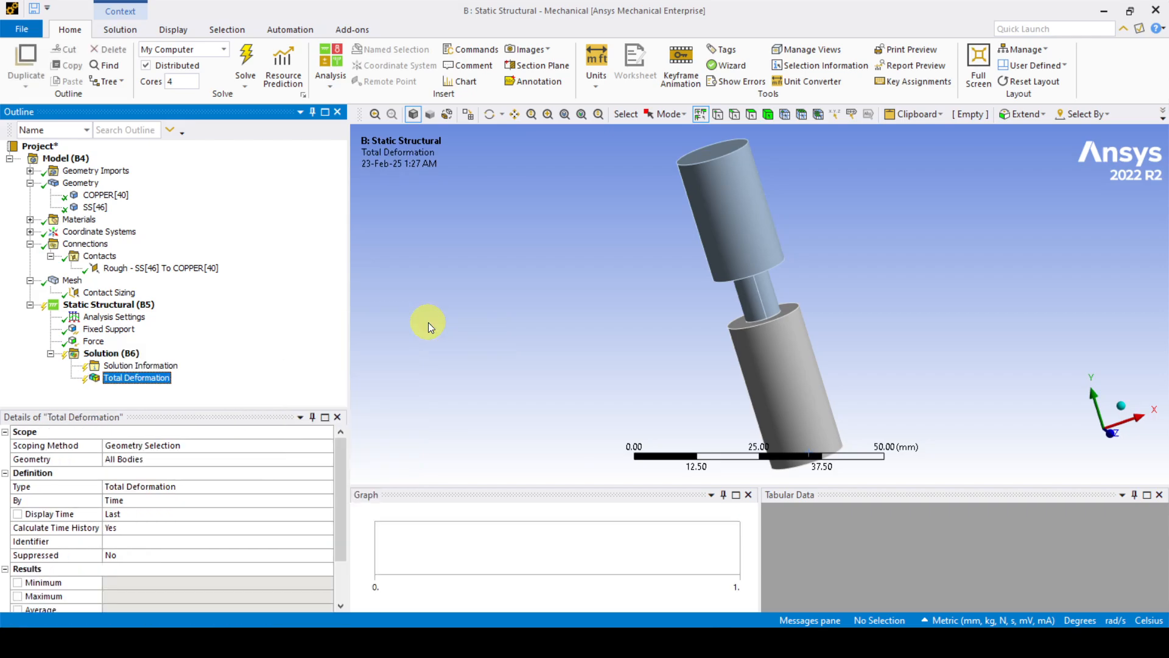
Step: Add an Equivalent (von-Mises) Stress result under Solution (B6)
left_click(113, 355)
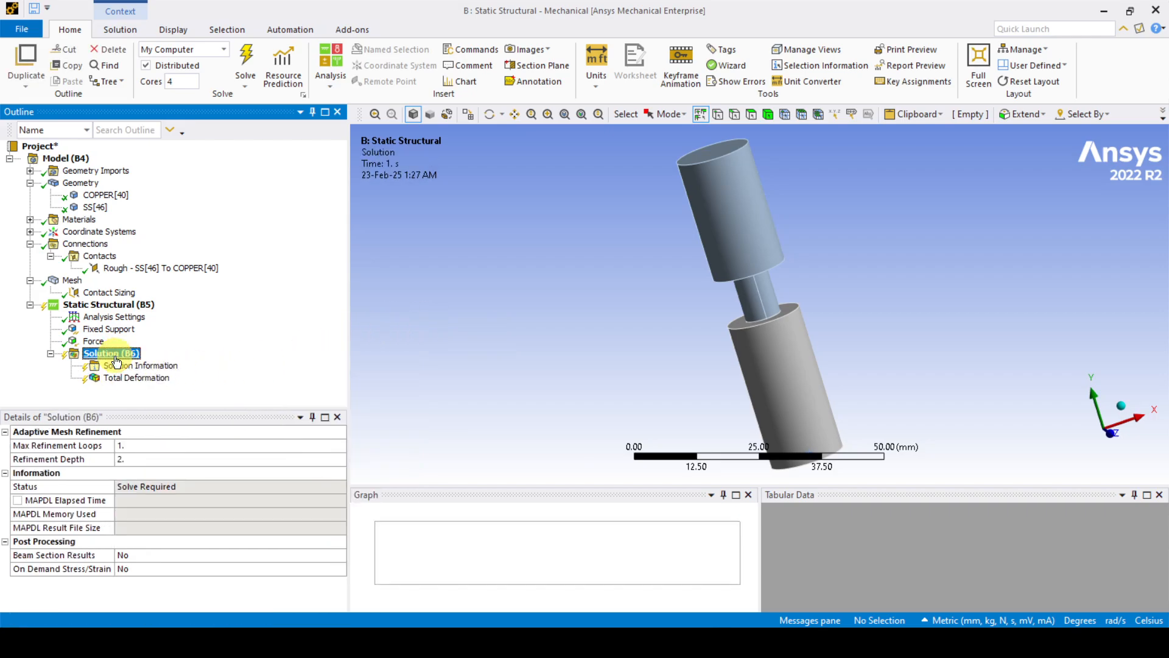
right_click(116, 357)
mouse_move(162, 364)
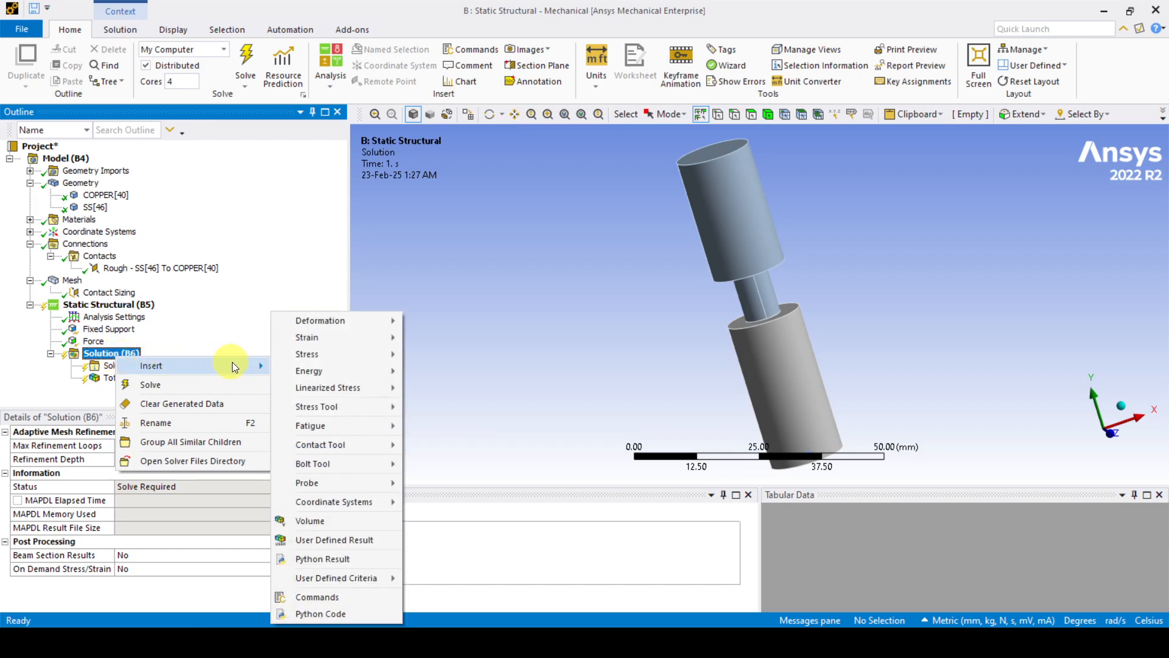
mouse_move(327, 352)
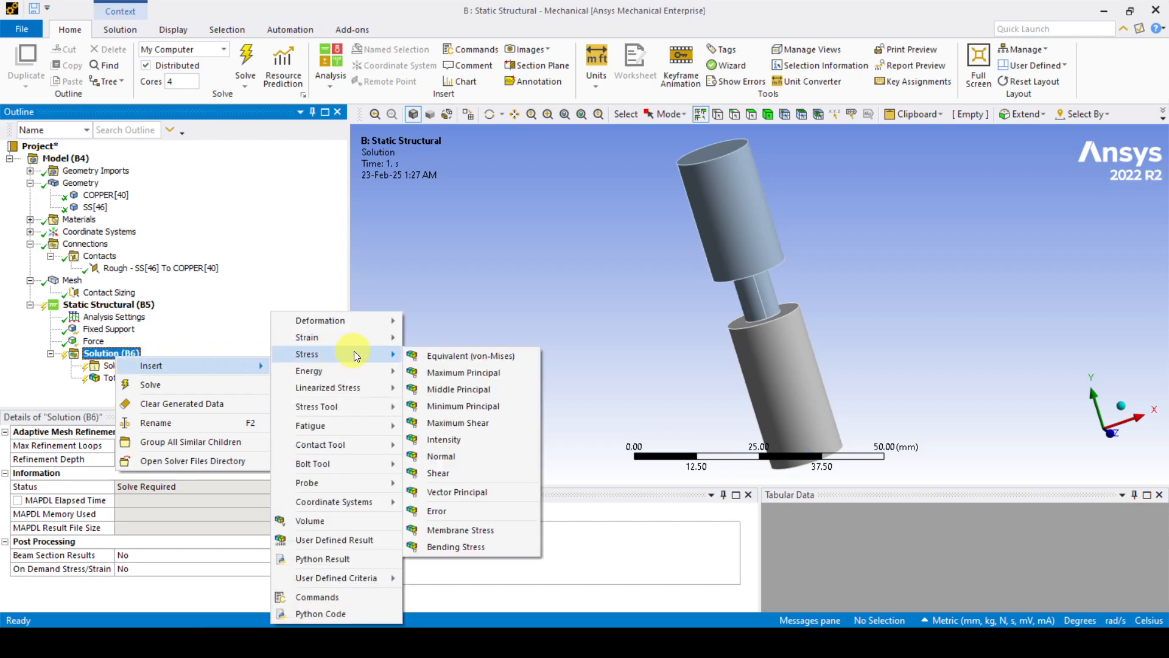
left_click(441, 356)
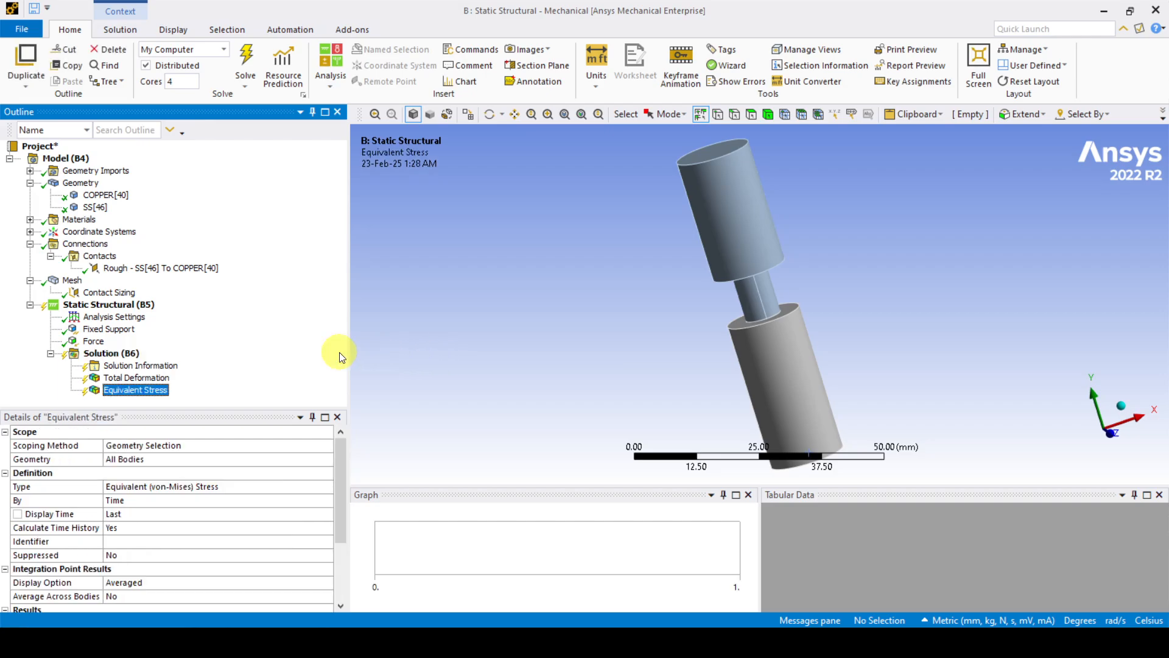
right_click(126, 303)
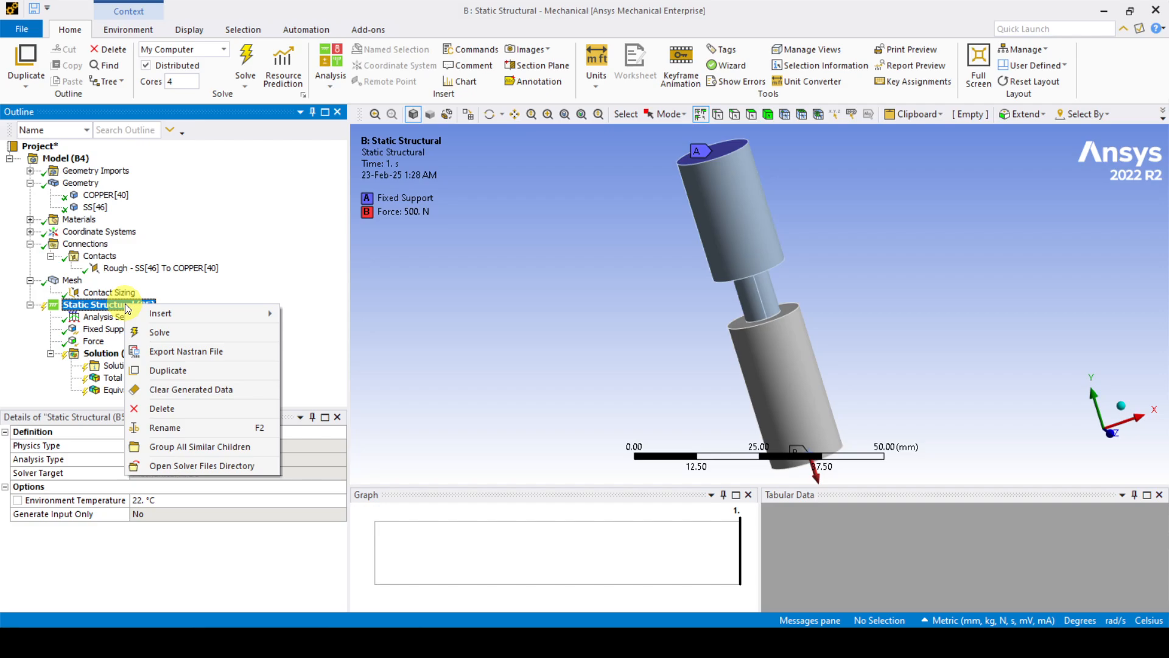
Step: Solve Static Structural (B5) and view Total Deformation, maximum 0.0028964 mm
left_click(162, 333)
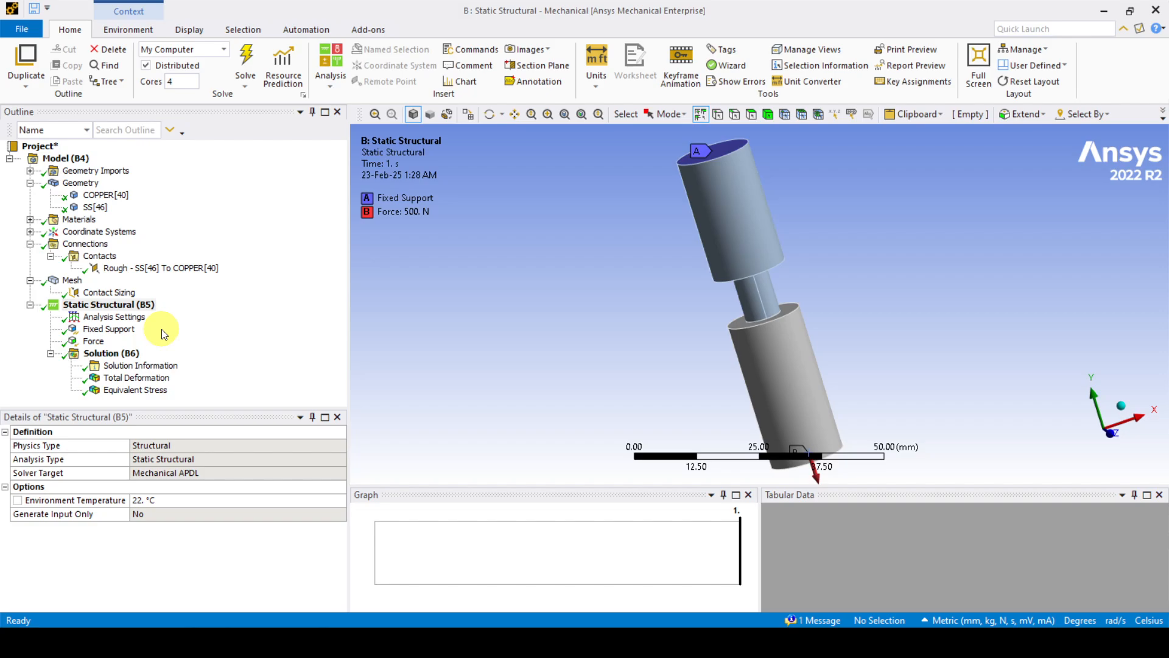
left_click(139, 380)
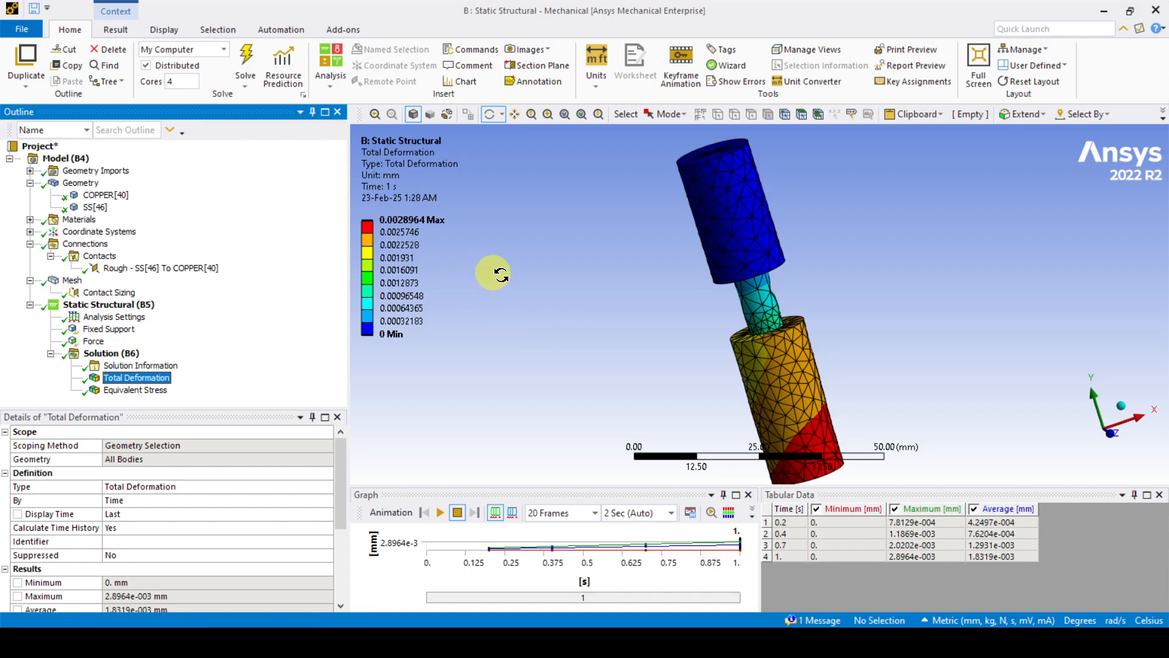
Step: Display the Equivalent Stress result, peaking at 35.98 MPa in the neck
left_click_drag(919, 286, 877, 278)
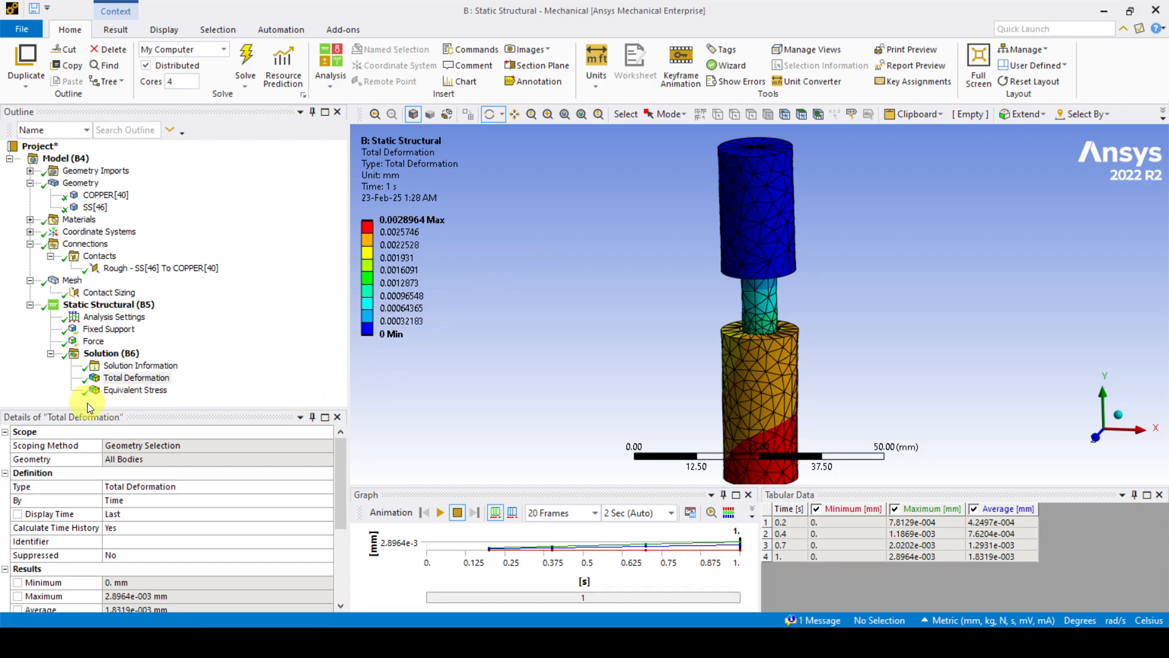
left_click(130, 390)
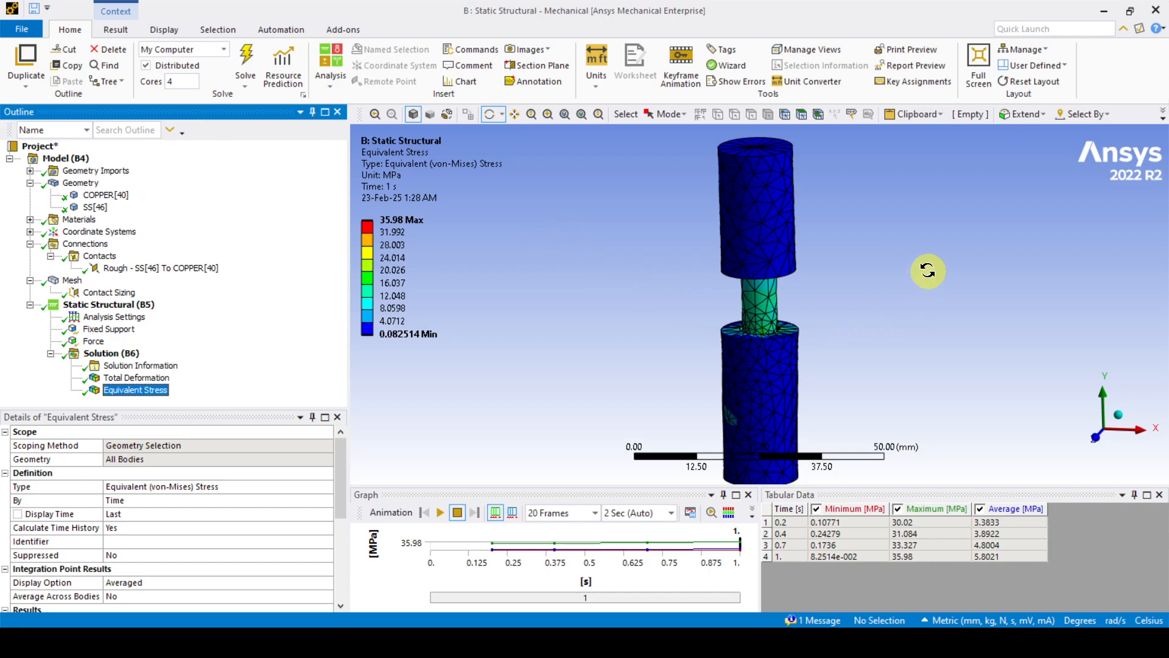
left_click_drag(922, 268, 888, 261)
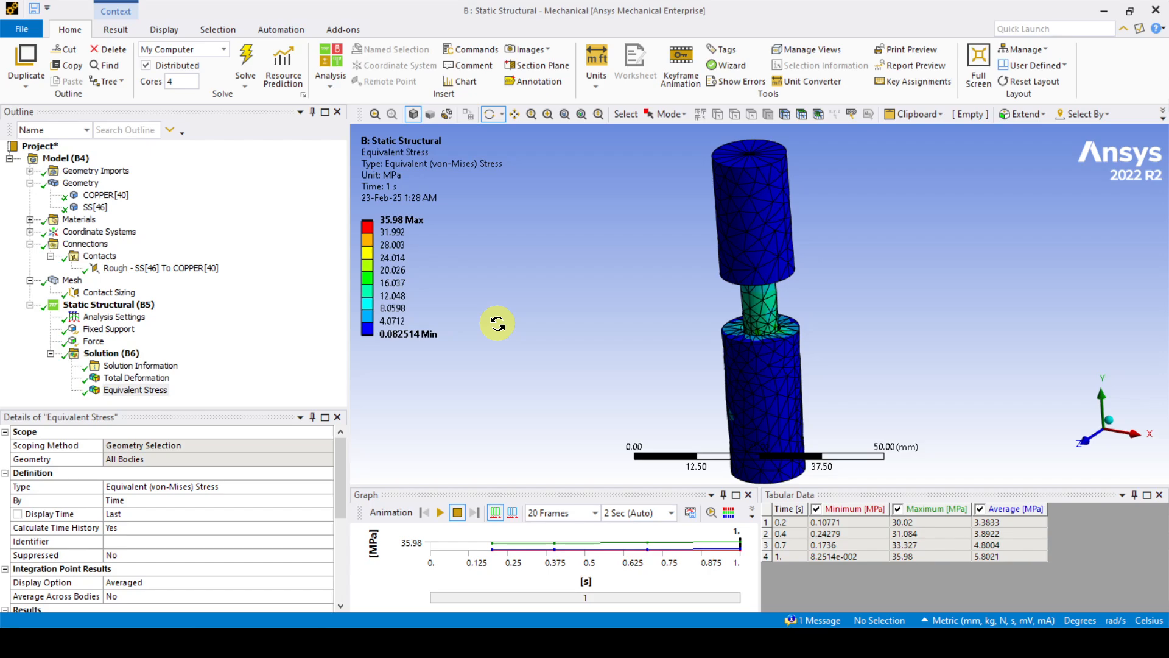
left_click(440, 512)
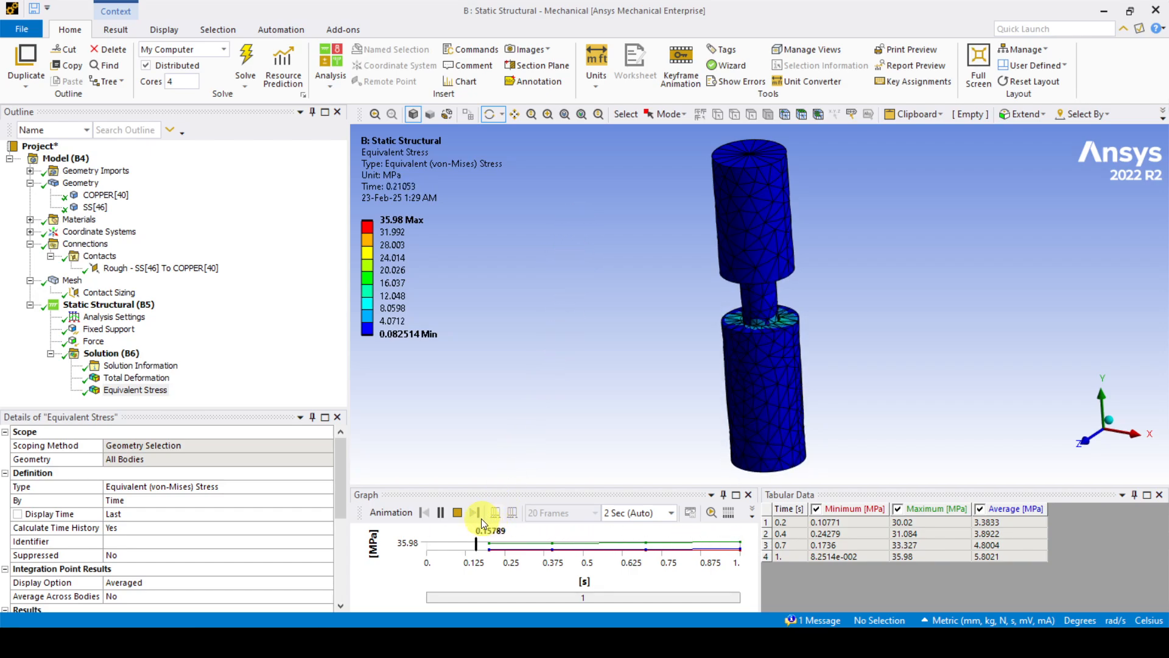
left_click(458, 511)
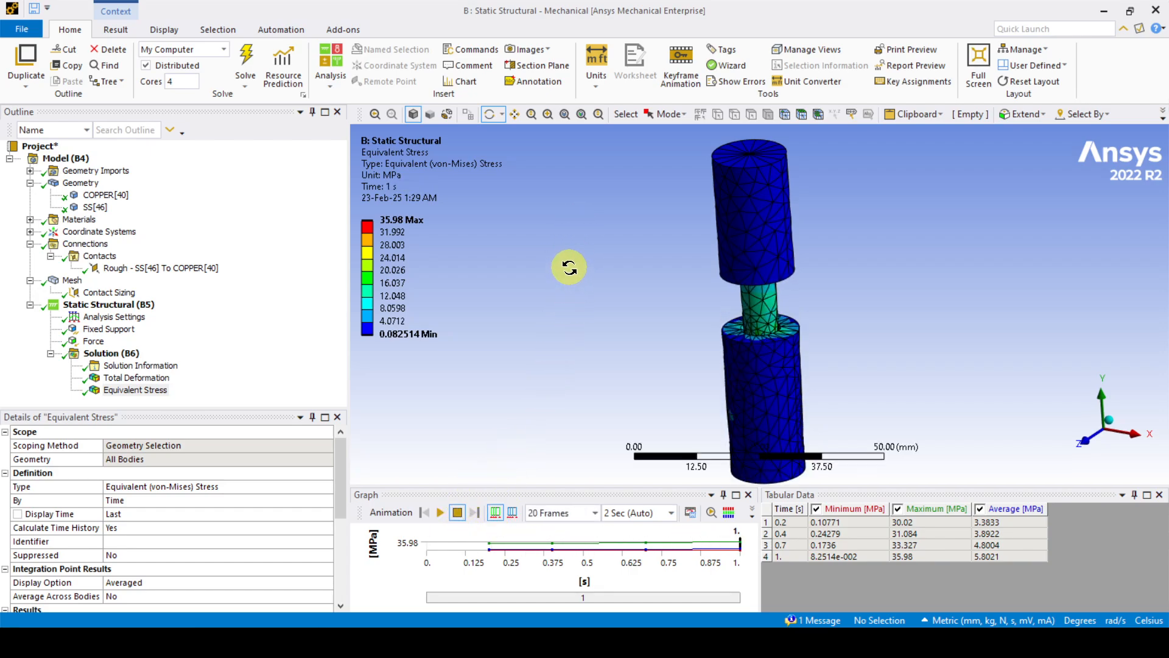